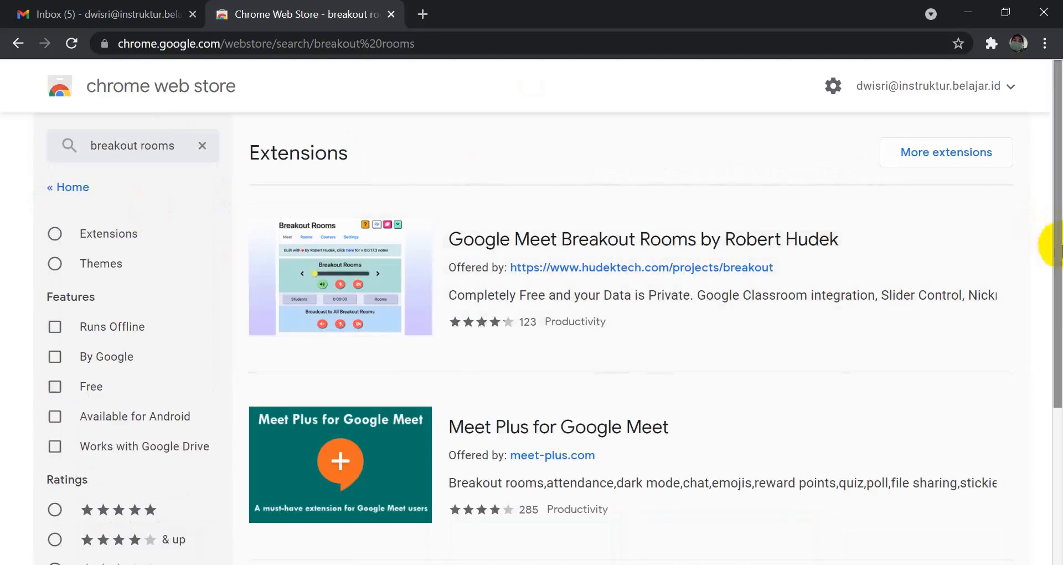
Add the Google Meet Breakout Rooms extension to Chrome from the breakout rooms search results and dismiss the installation notice.
mouse_move(1058, 244)
mouse_down()
mouse_move(1058, 373)
mouse_move(1058, 233)
mouse_up()
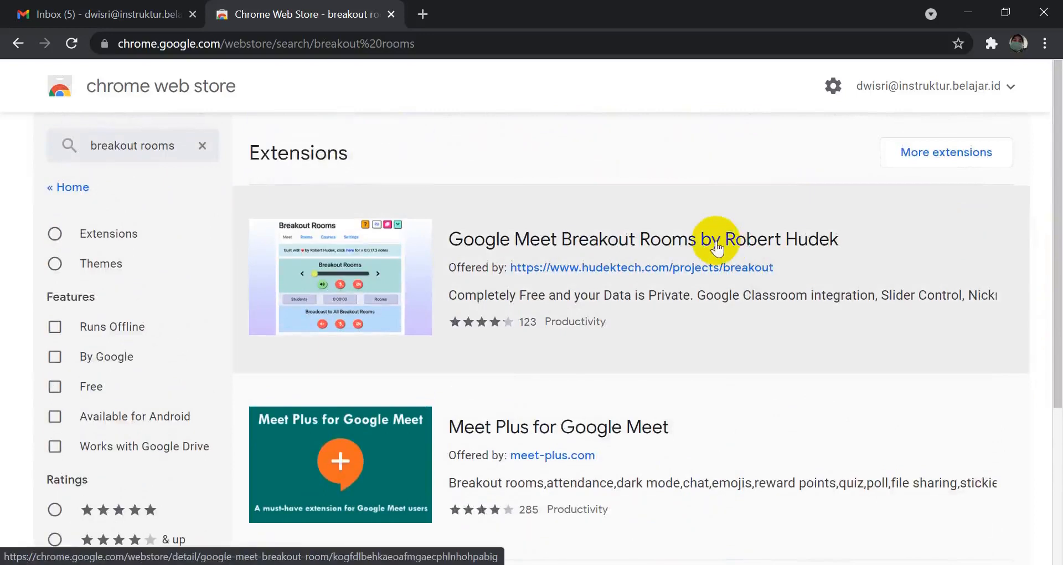
click(717, 247)
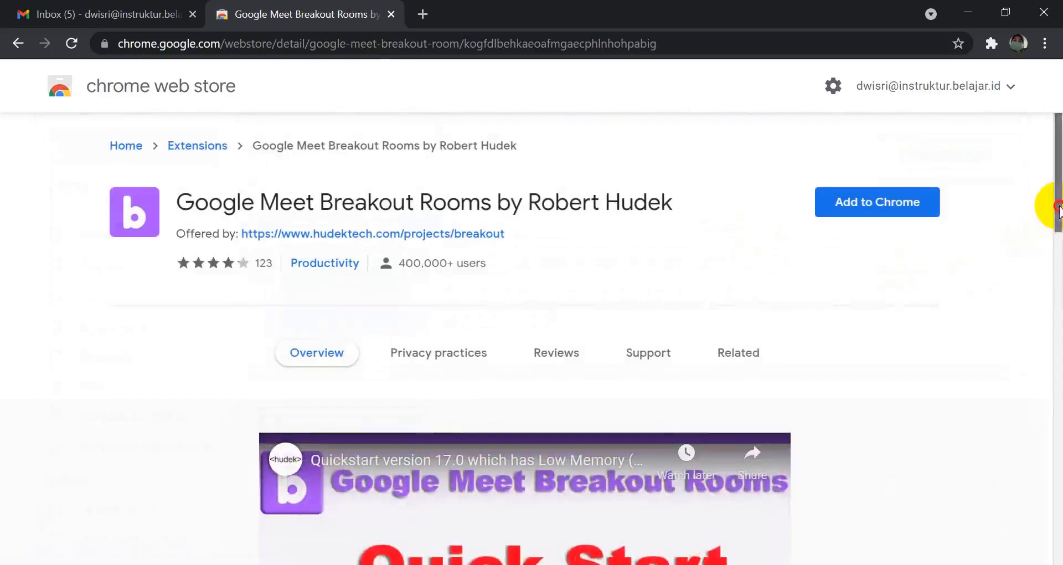
mouse_move(1058, 208)
mouse_down()
mouse_move(1058, 298)
mouse_move(1058, 198)
mouse_up()
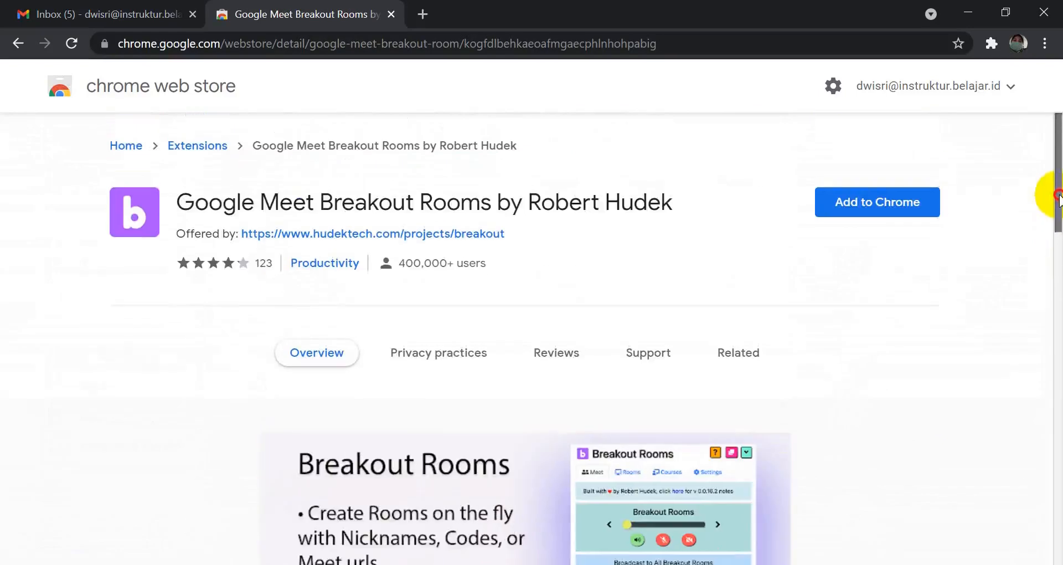
click(878, 212)
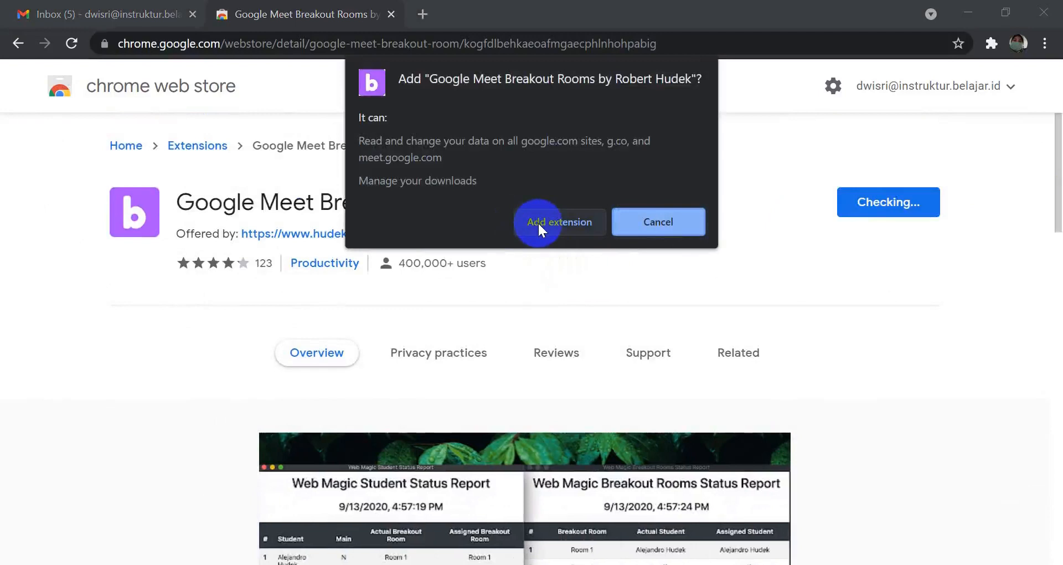
click(538, 221)
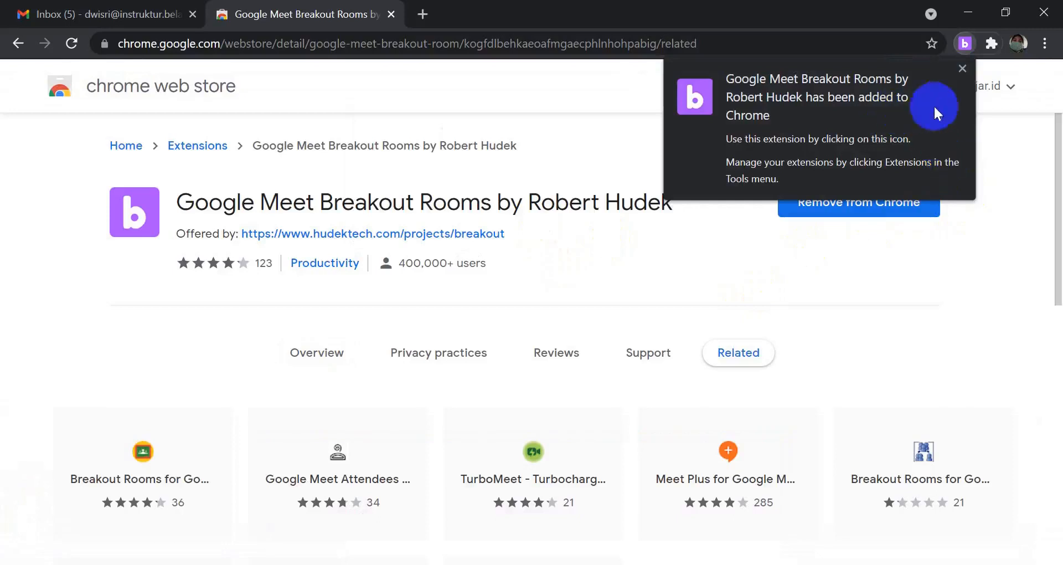
click(963, 69)
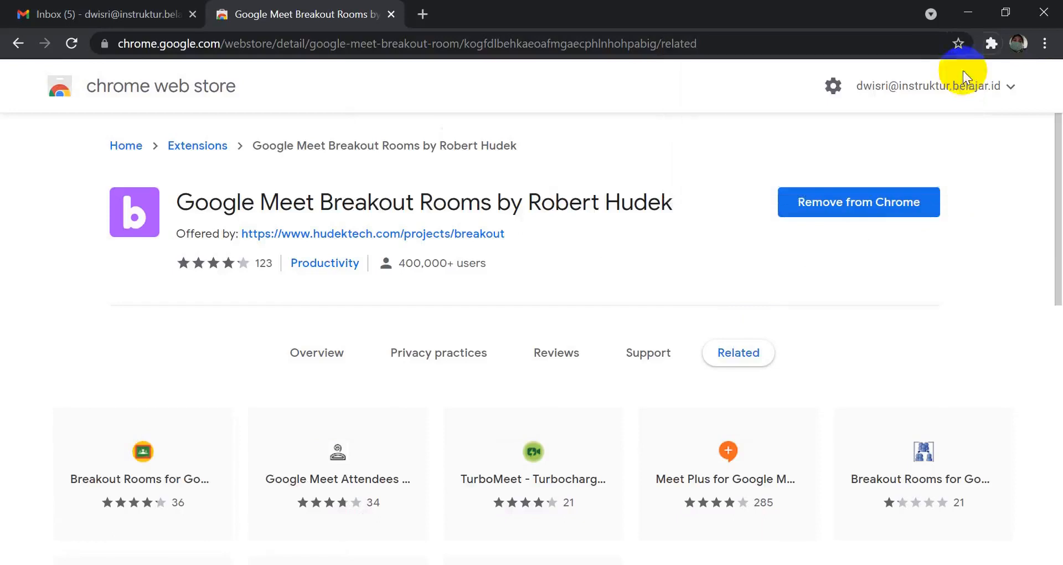
Launch the installed Google Meet Breakout Rooms extension and maximize its window.
click(990, 44)
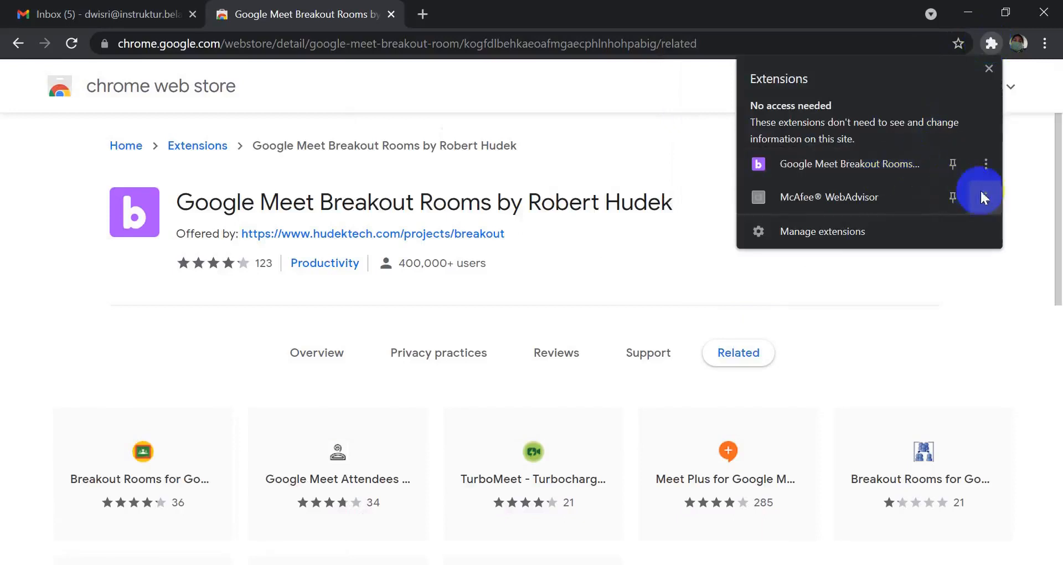
click(886, 170)
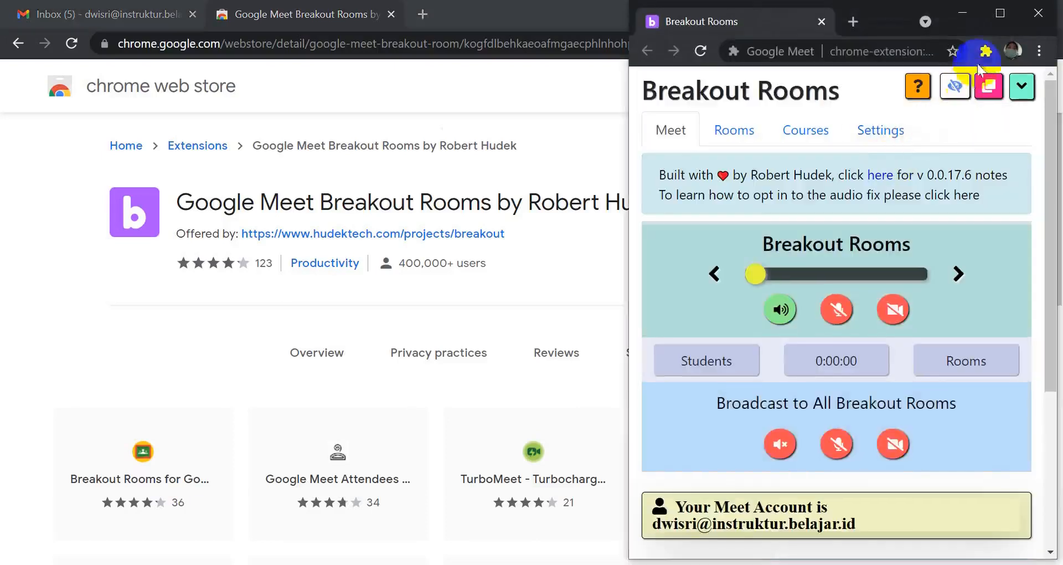
click(999, 17)
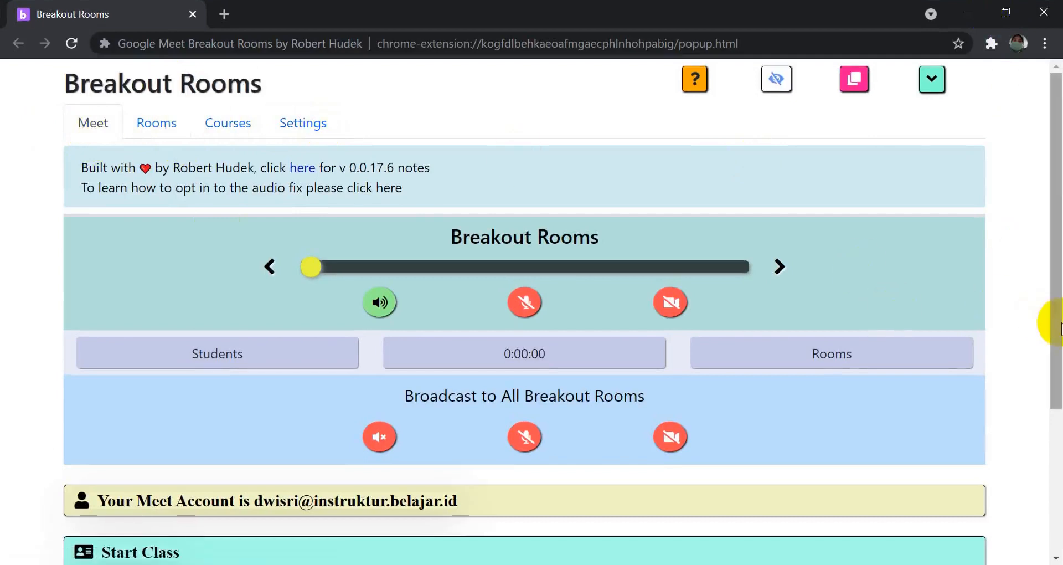
Review the Meet account section's instructions for checking that the correct Google account is in use, and collapse it again.
drag(1061, 327, 1061, 463)
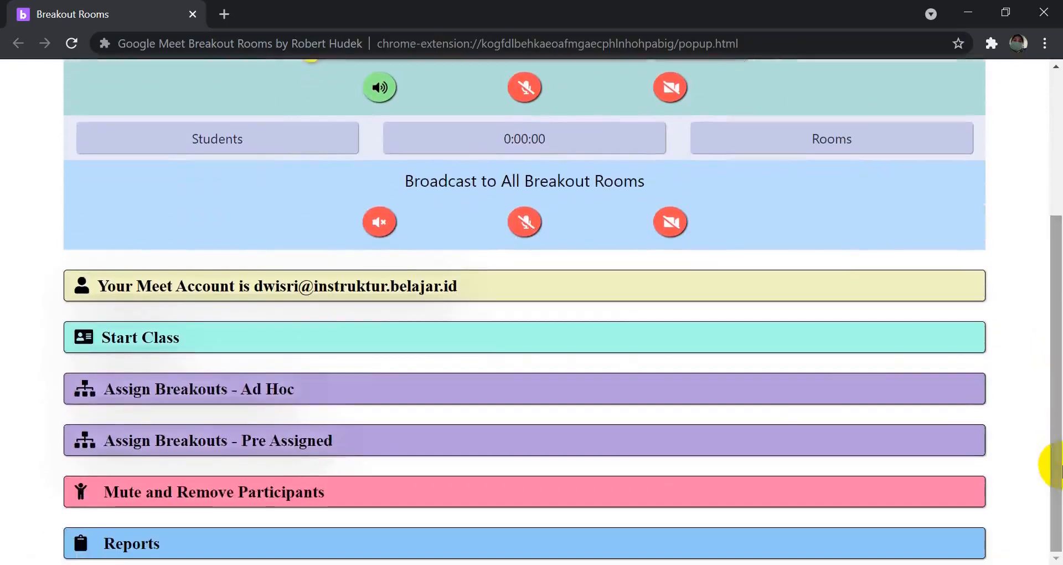
click(432, 381)
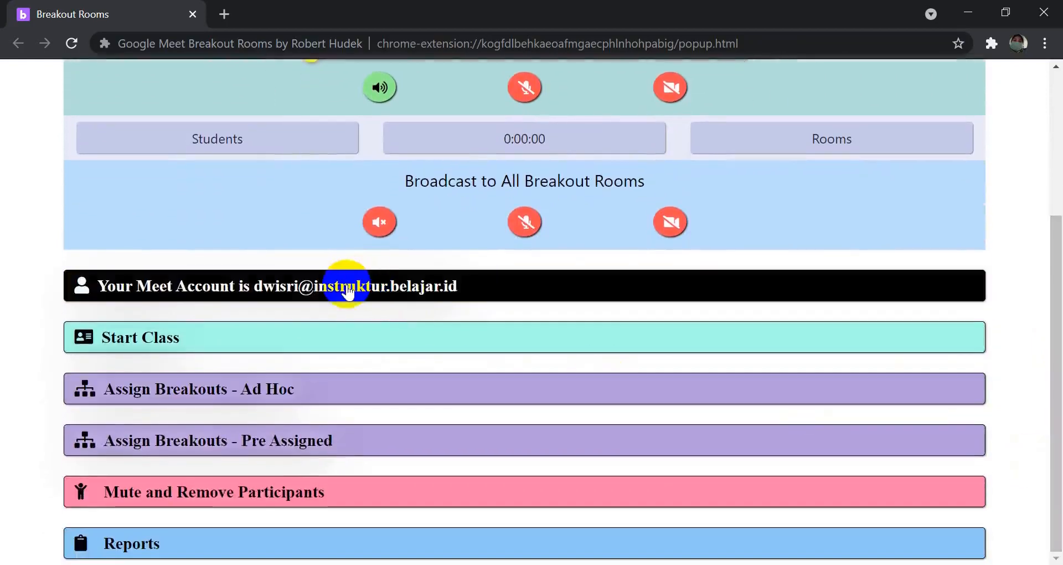
click(277, 286)
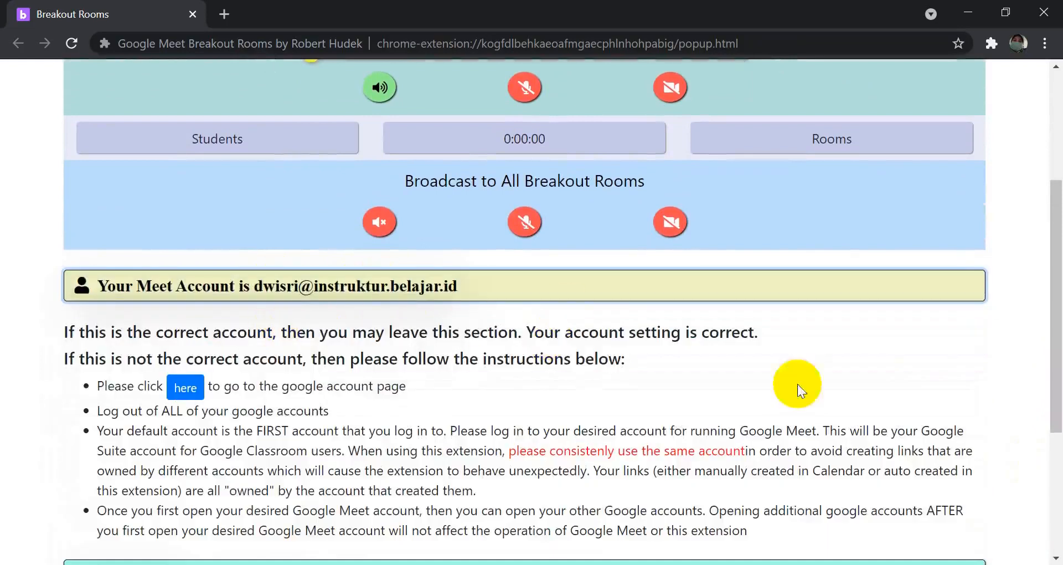
drag(1049, 362, 1058, 396)
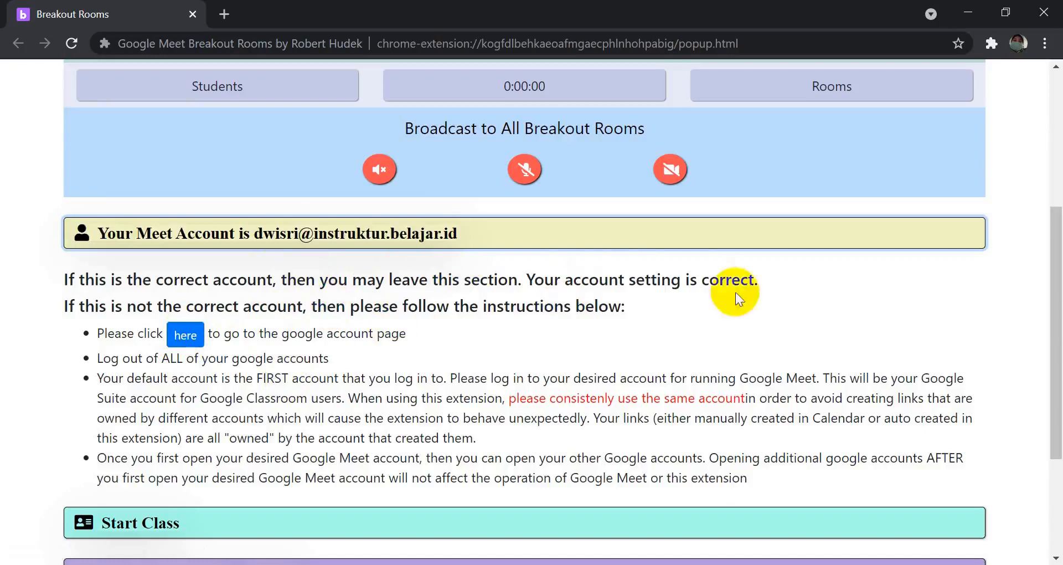
click(508, 237)
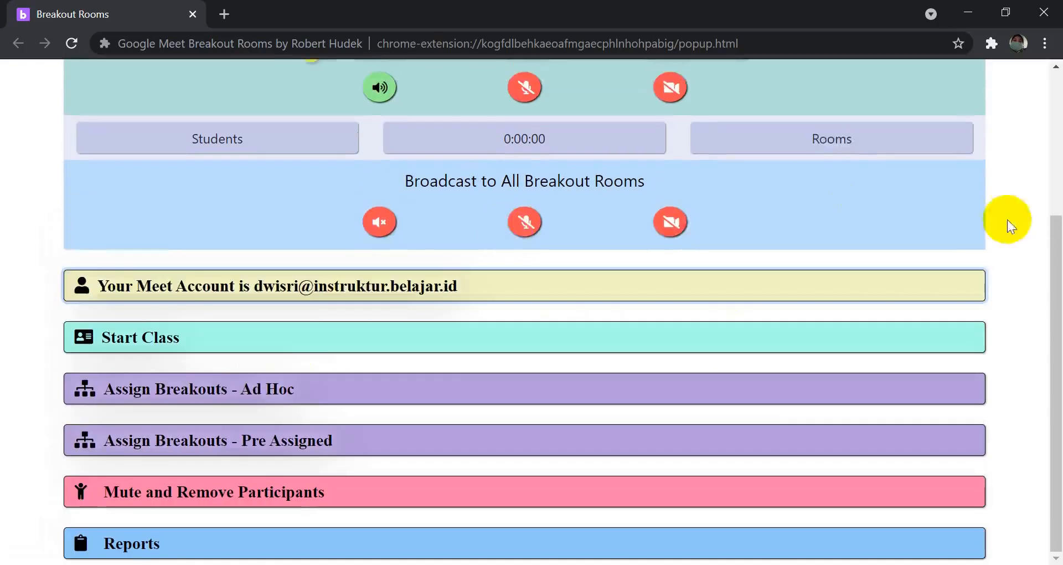
drag(1053, 304, 1047, 142)
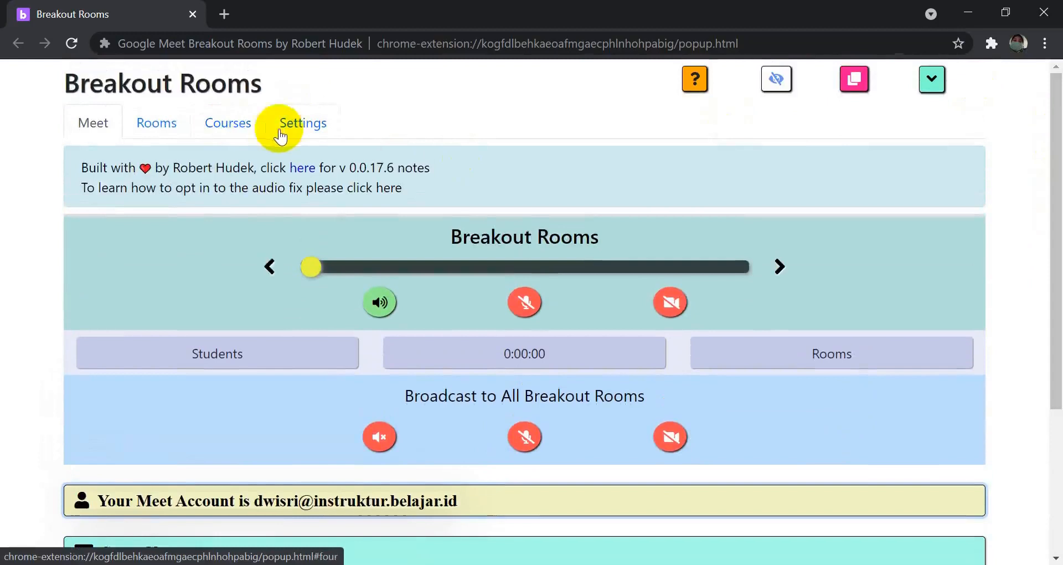
In the extension's course list, rename the default course My Course as Kelas XI.
click(244, 132)
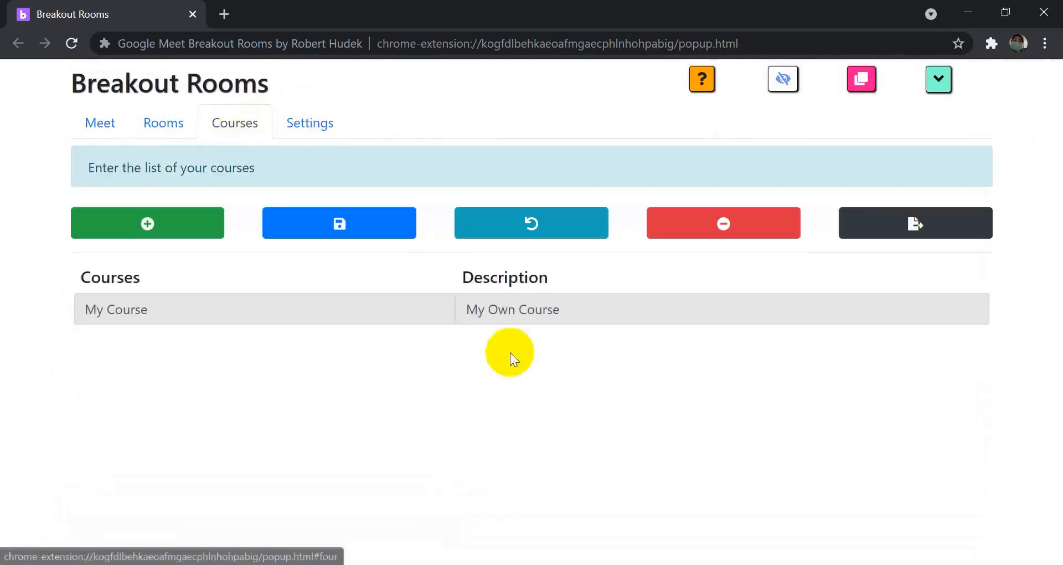
click(347, 306)
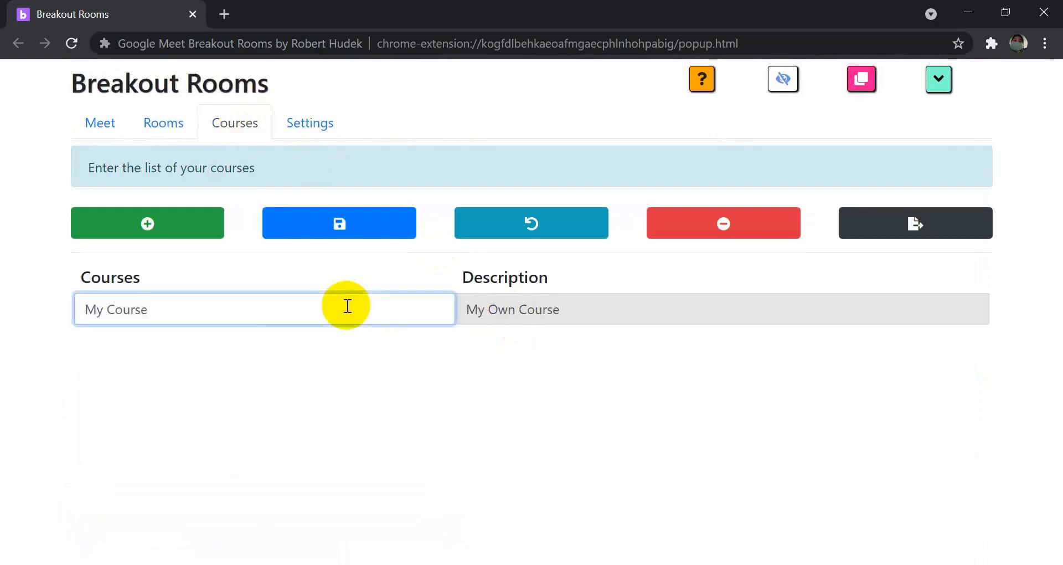
drag(347, 306, 69, 310)
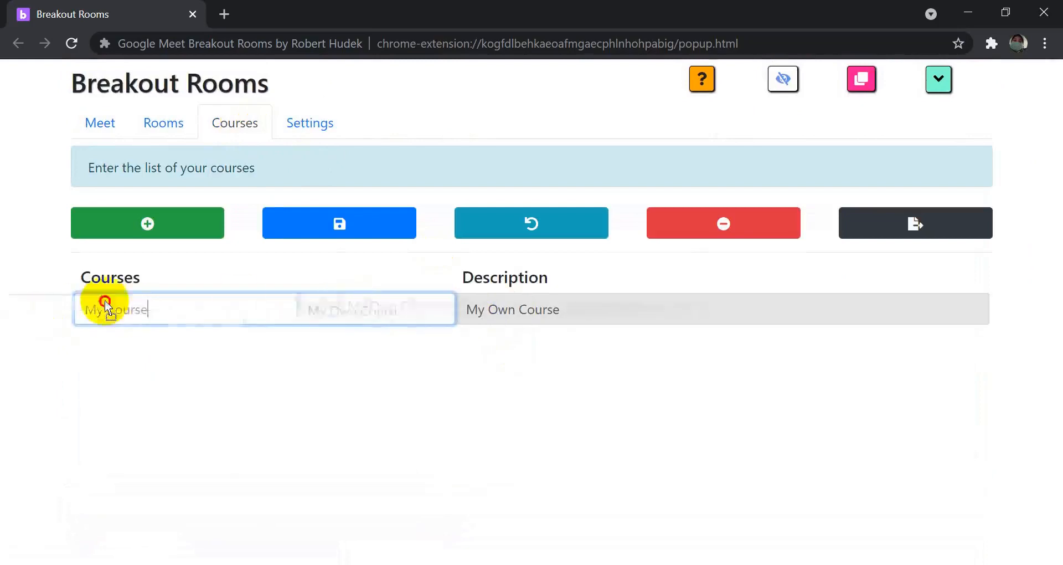
text(My Course)
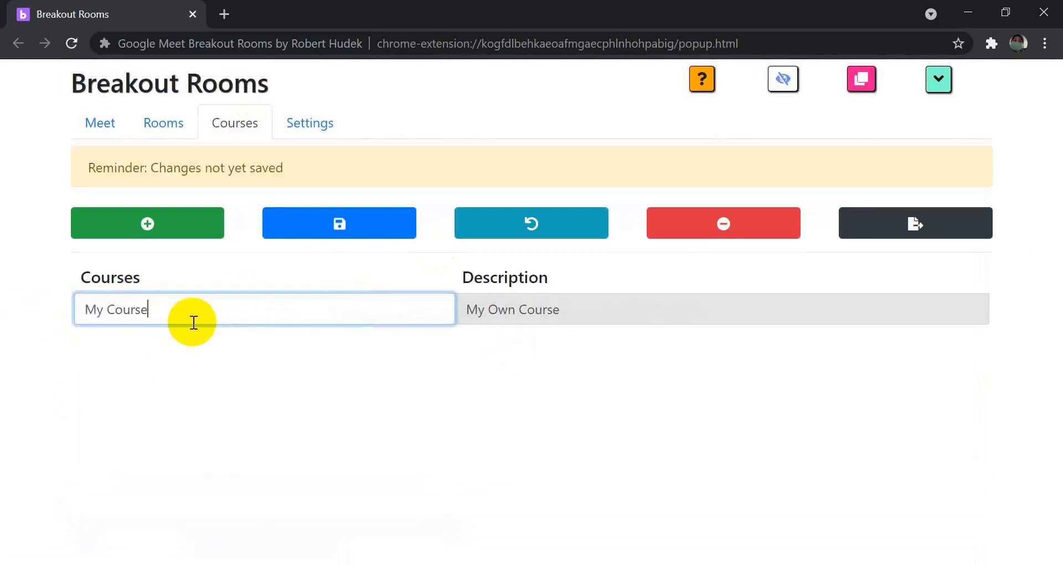
key(BackSpace)
key(BackSpace)
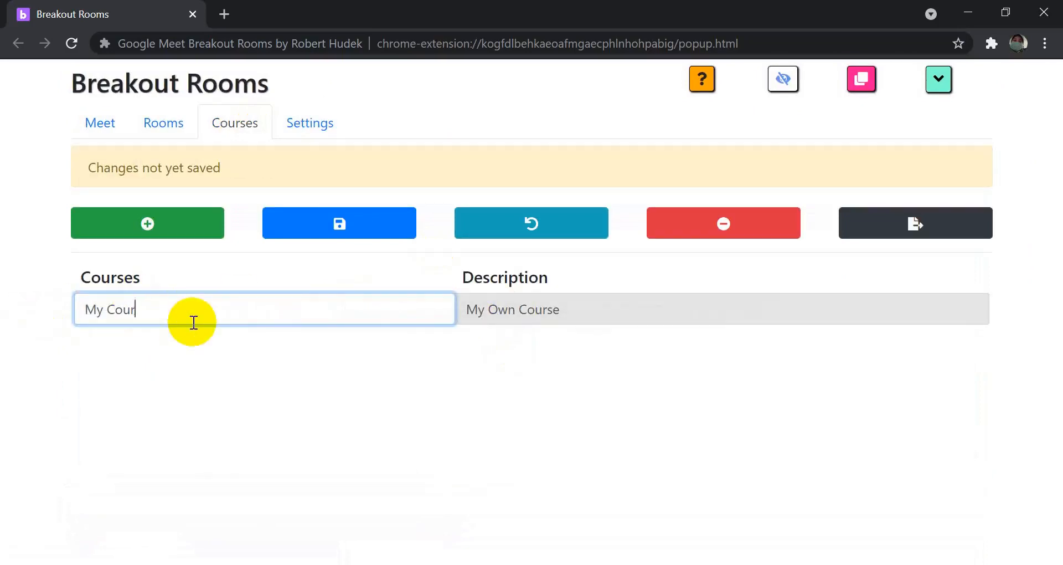
key(BackSpace)
key(BackSpace)
key(BackSpace)
key(BackSpace)
key(BackSpace)
key(BackSpace)
key(BackSpace)
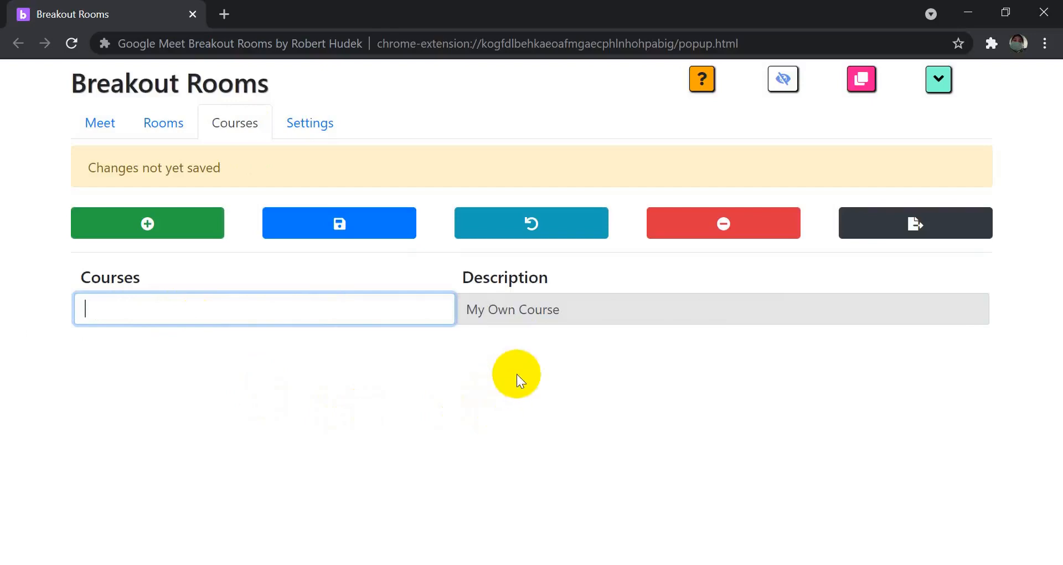
text(Kelas XI)
Replace the description of the Kelas XI course with Mapel Biologi and save the course list.
click(506, 303)
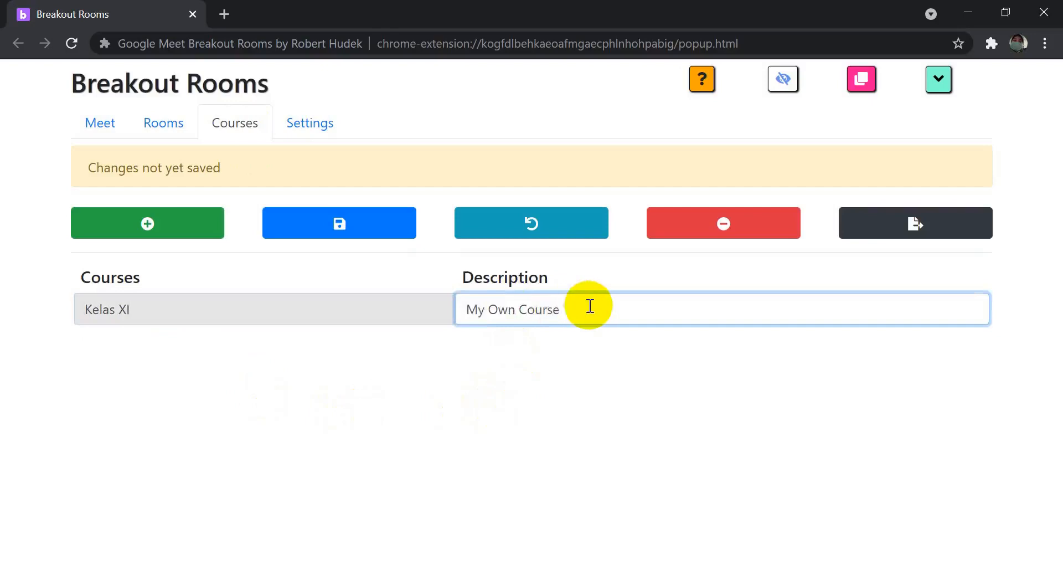
key(BackSpace)
key(BackSpace)
key(BackSpace)
key(BackSpace)
key(BackSpace)
key(BackSpace)
key(BackSpace)
key(BackSpace)
key(BackSpace)
key(BackSpace)
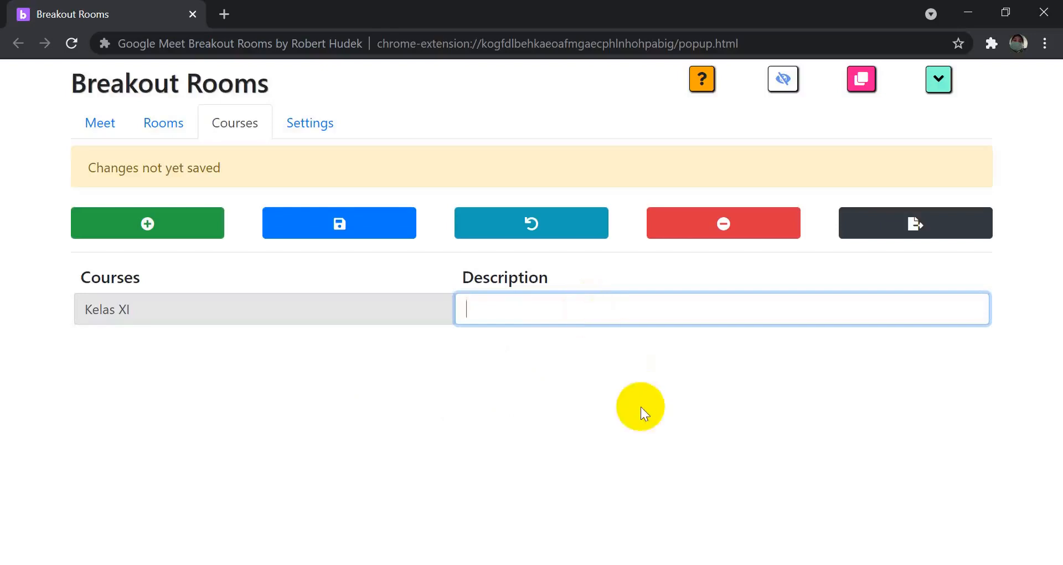
text(Mapel Biologi)
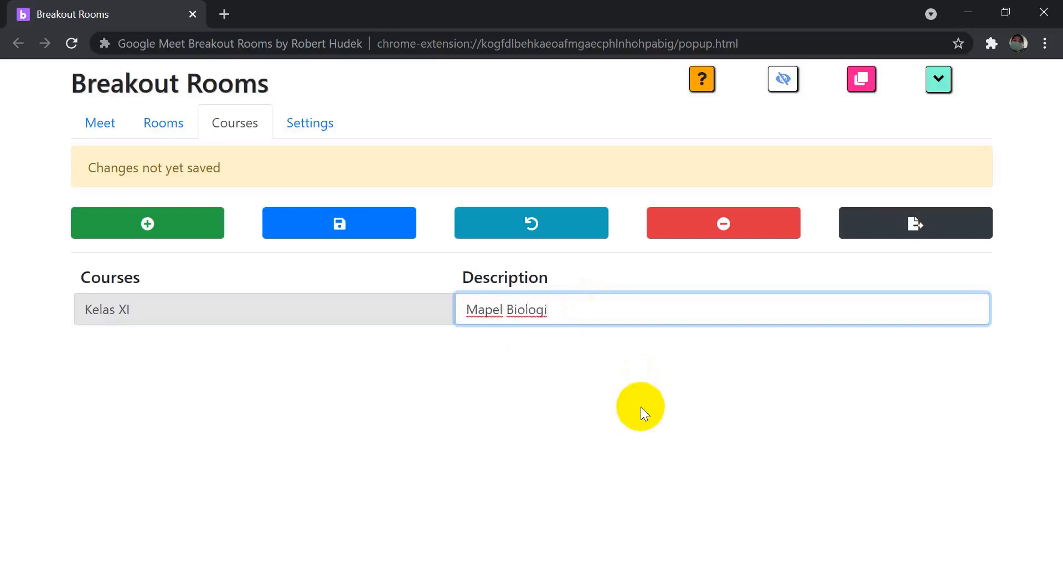
click(348, 235)
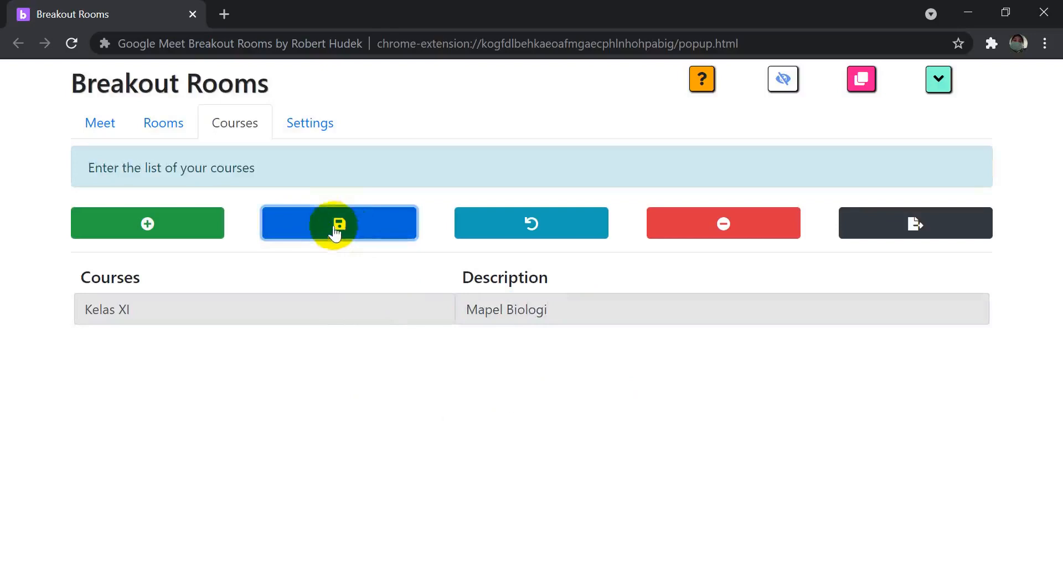
click(290, 243)
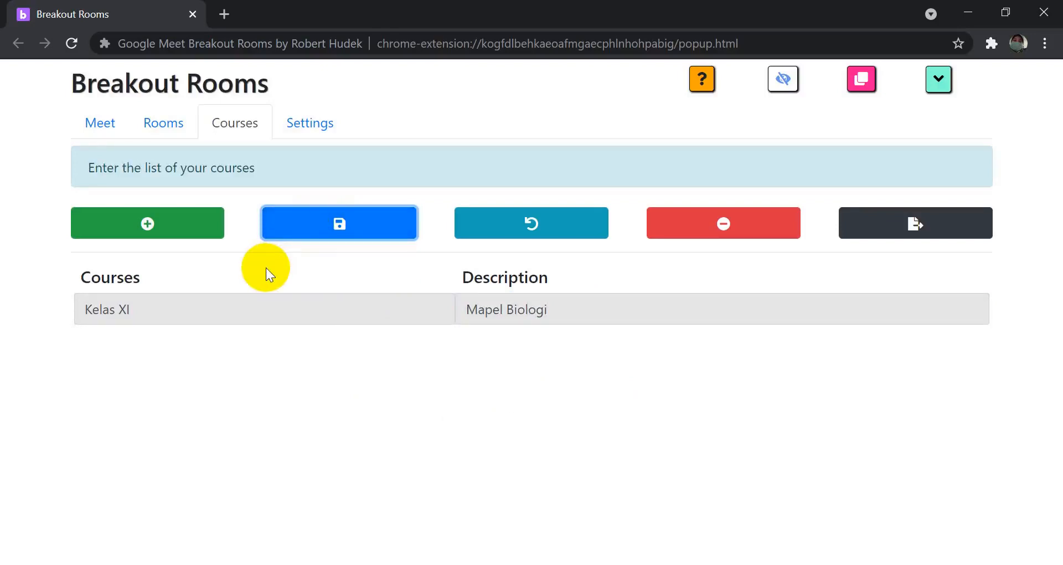
Add a second course named Kelas XII with the description Mapel Bahasa Indonesia.
click(149, 227)
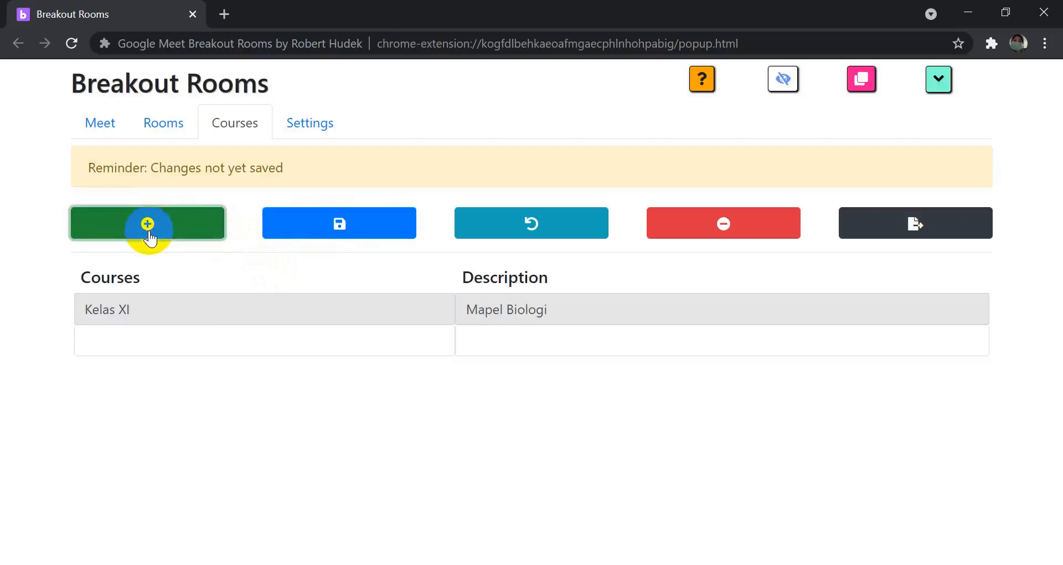
click(202, 340)
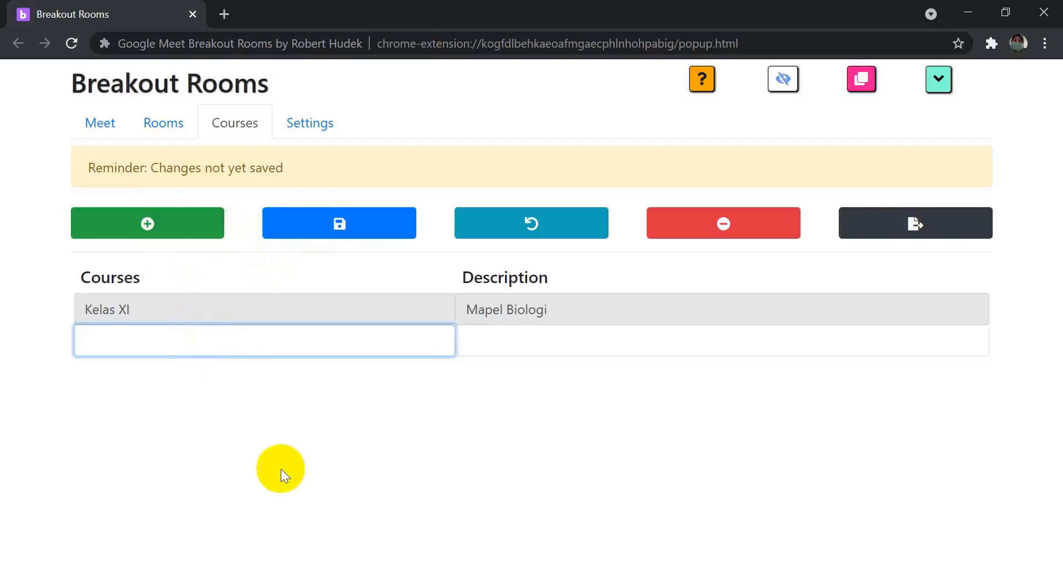
text(Kelas)
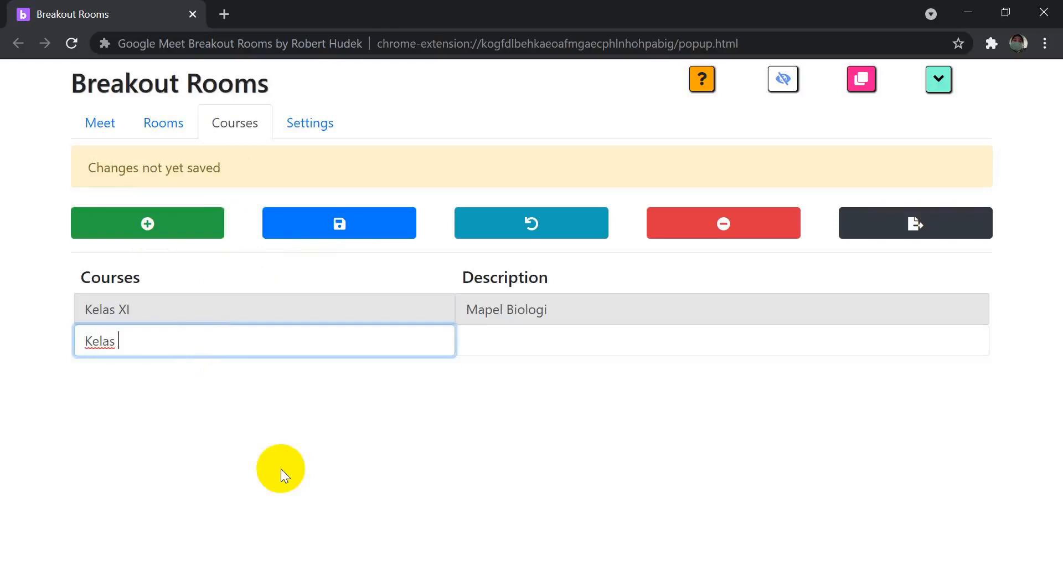
text( XI)
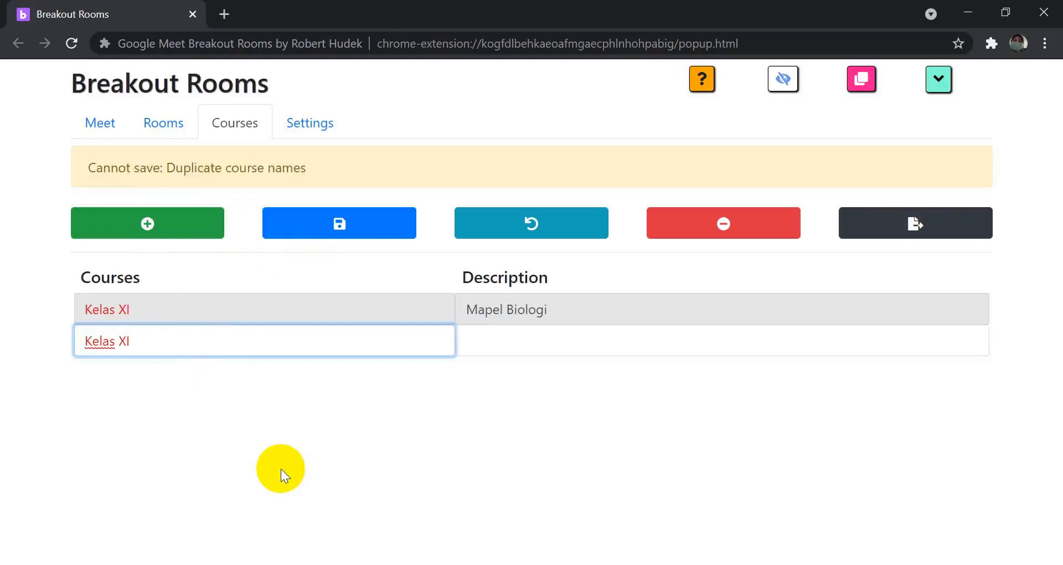
key(BackSpace)
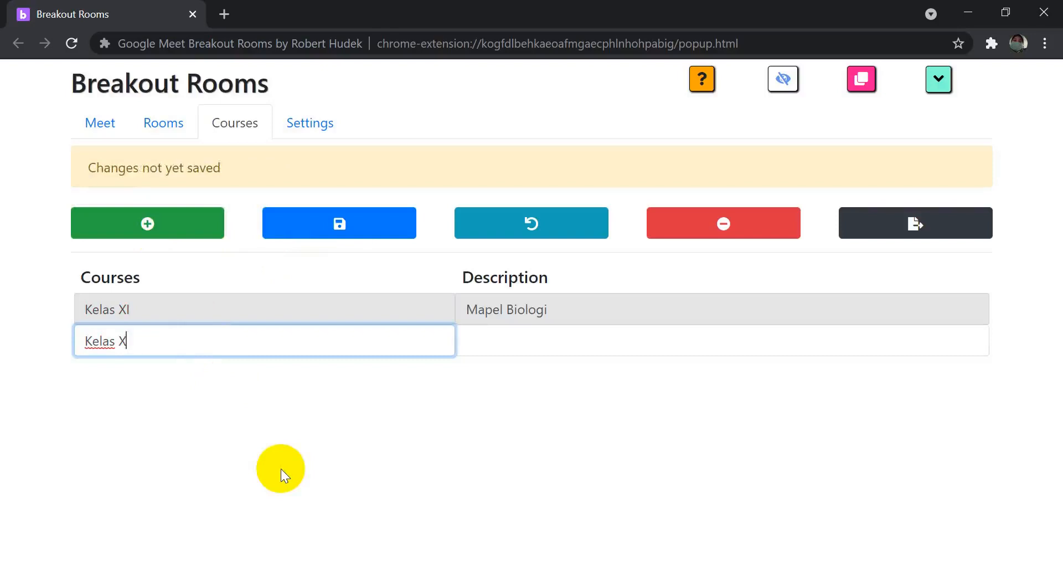
text(II)
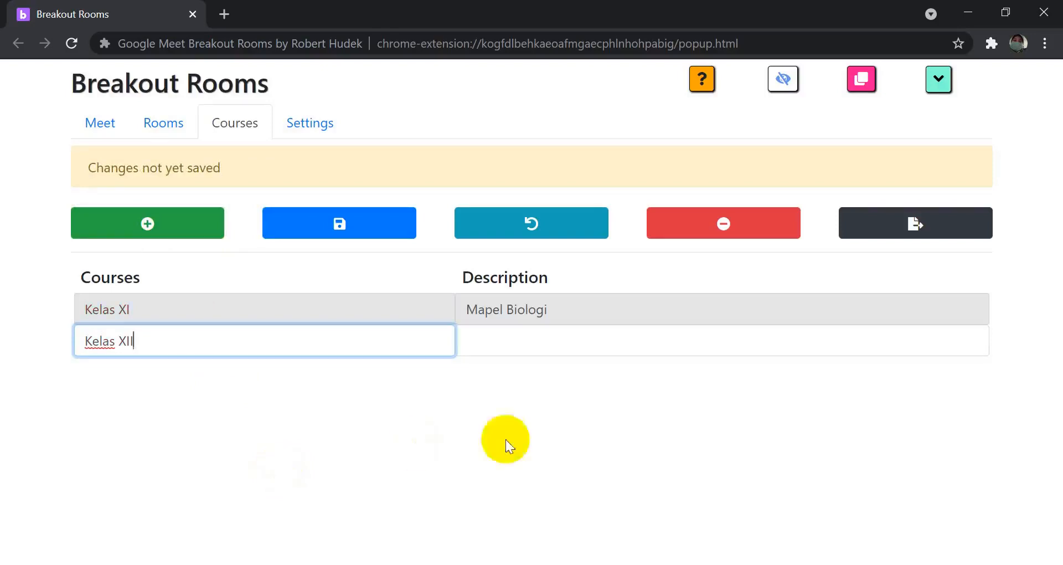
click(566, 336)
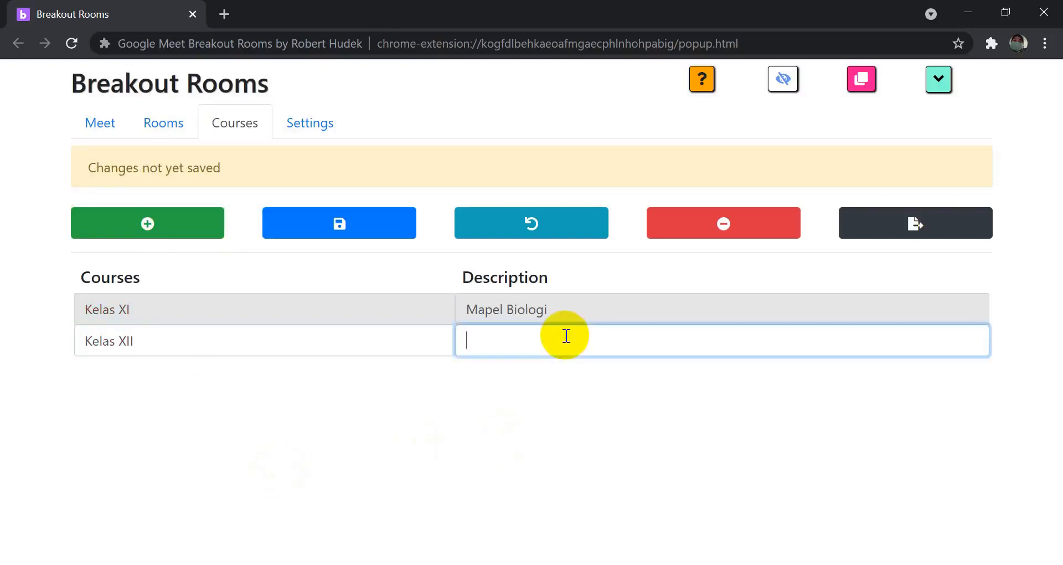
text(Mapel Bahas)
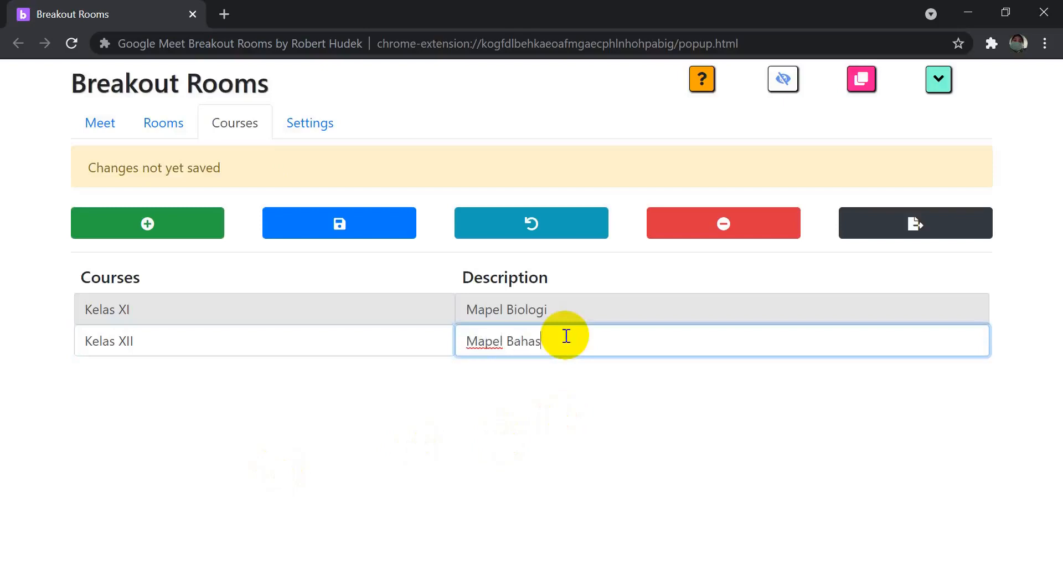
text(a Indonesia)
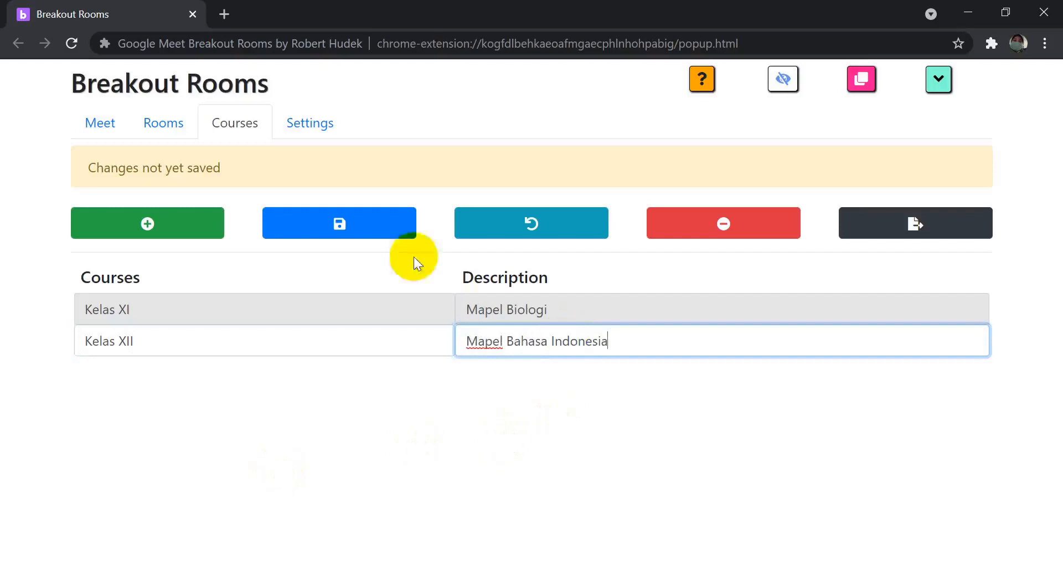
Save the course list with both classes and go to the room setup.
click(349, 233)
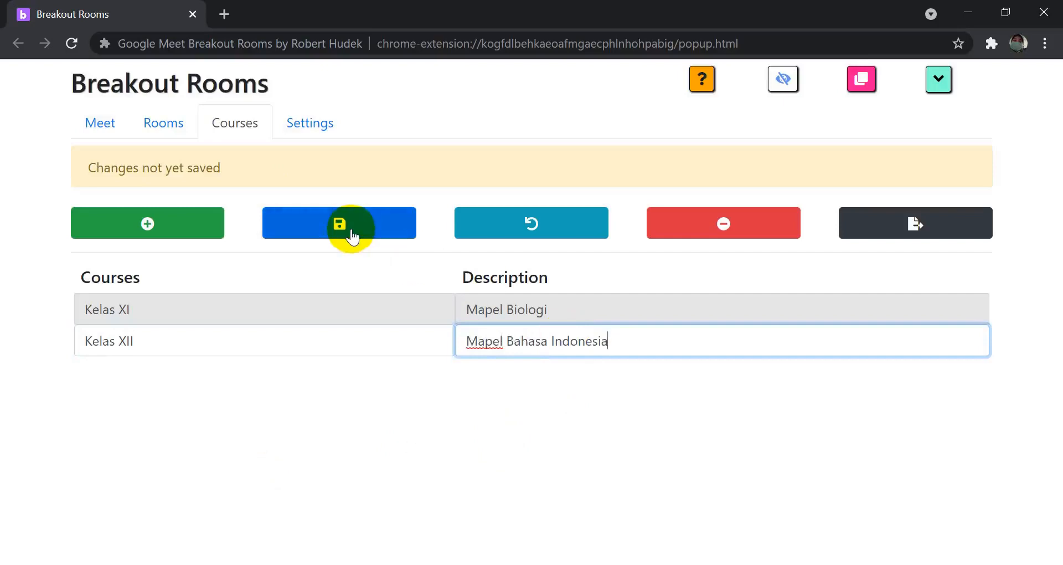
click(353, 236)
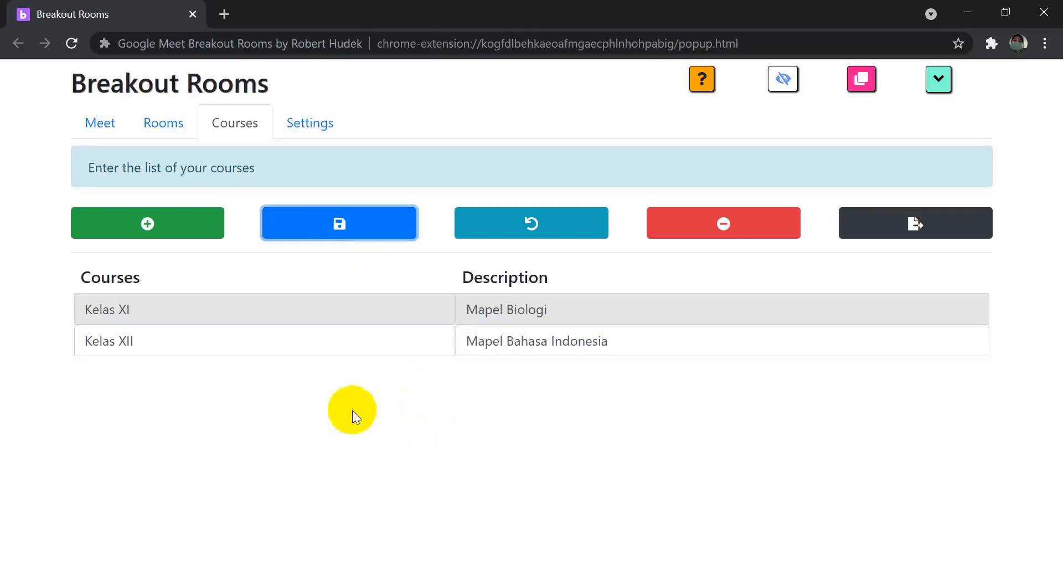
click(164, 132)
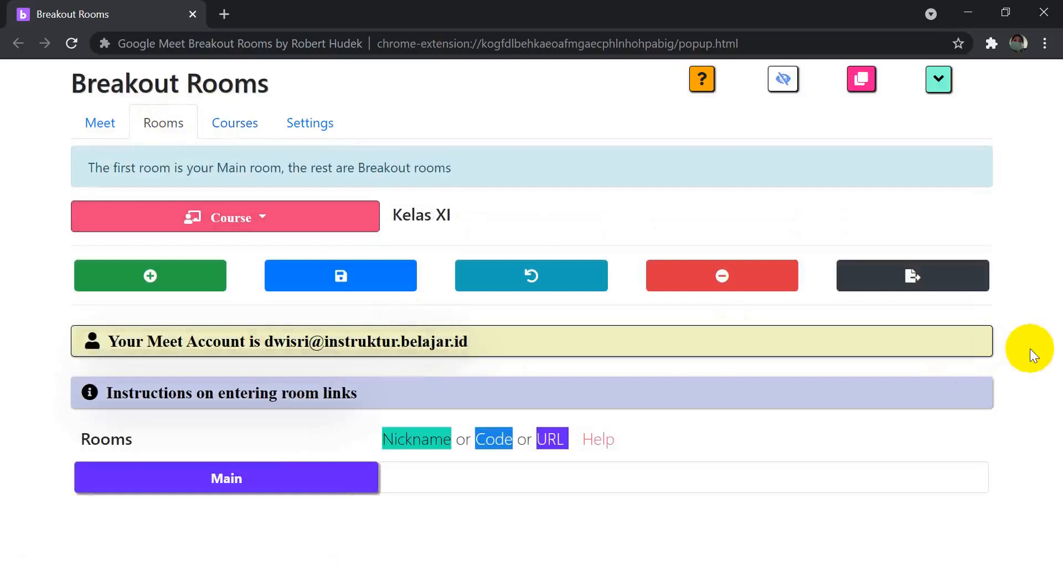
Try Kelas XI as the course for the room list, and settle on Kelas XII.
click(338, 224)
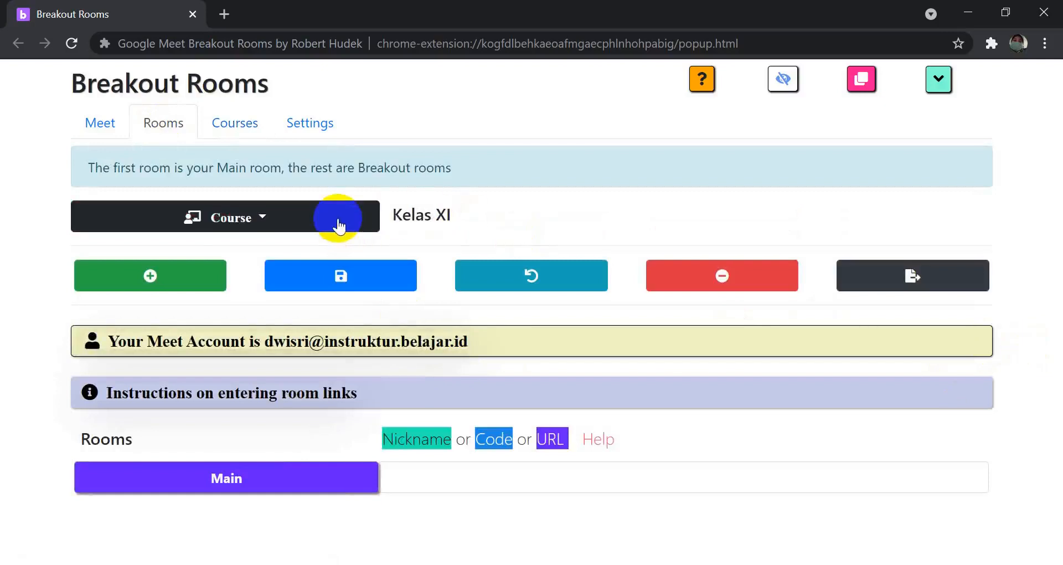
click(339, 224)
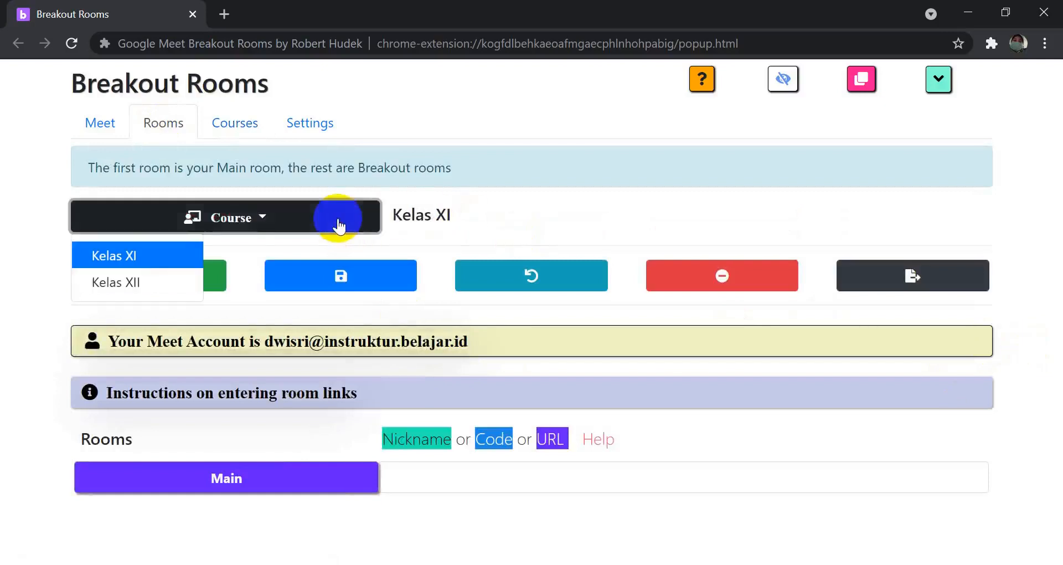
click(165, 256)
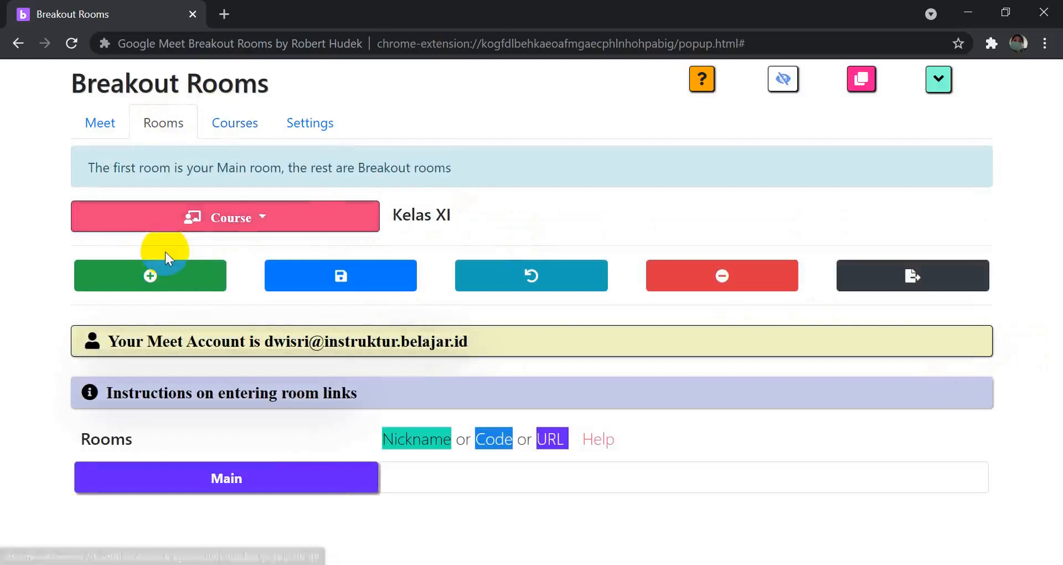
click(238, 216)
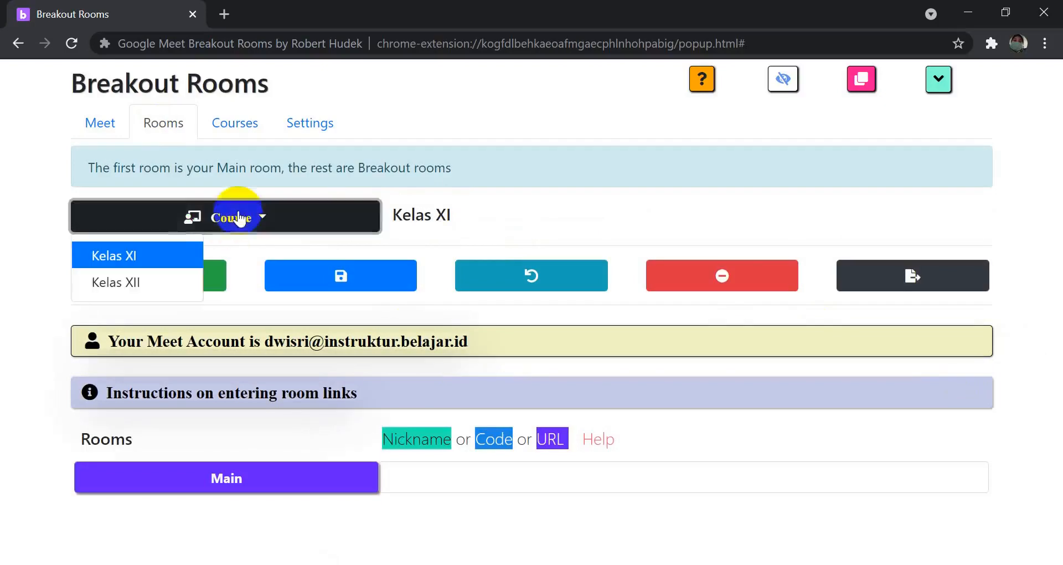
click(171, 292)
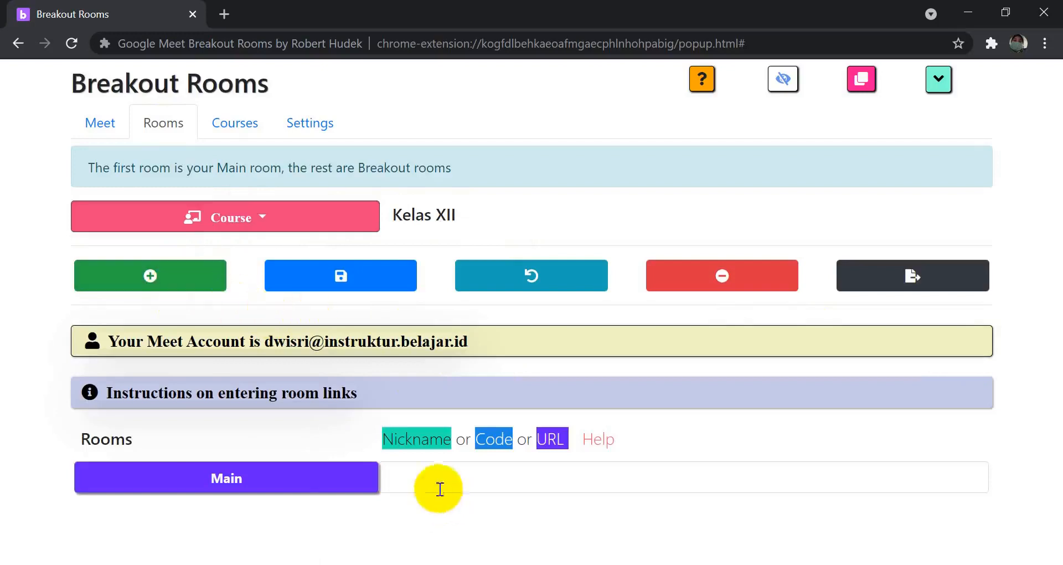
Add four empty breakout rooms below the Main room of the Kelas XII course.
click(320, 488)
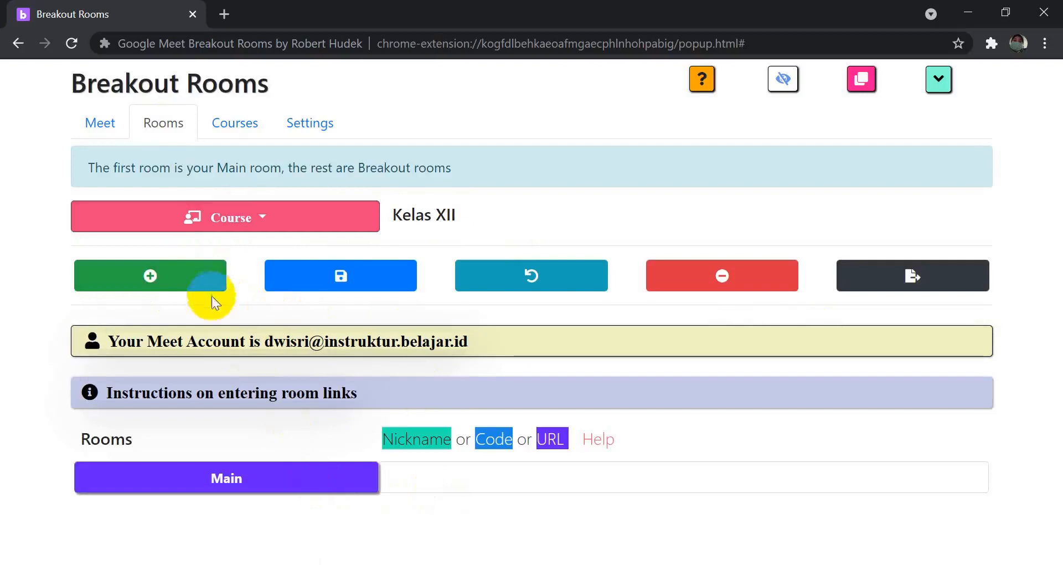
click(235, 340)
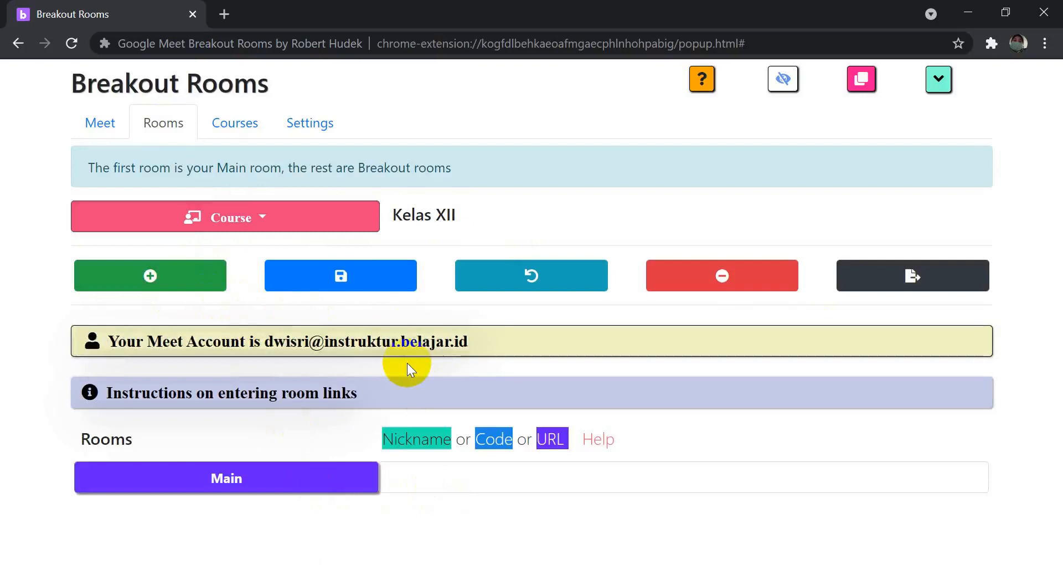
click(185, 286)
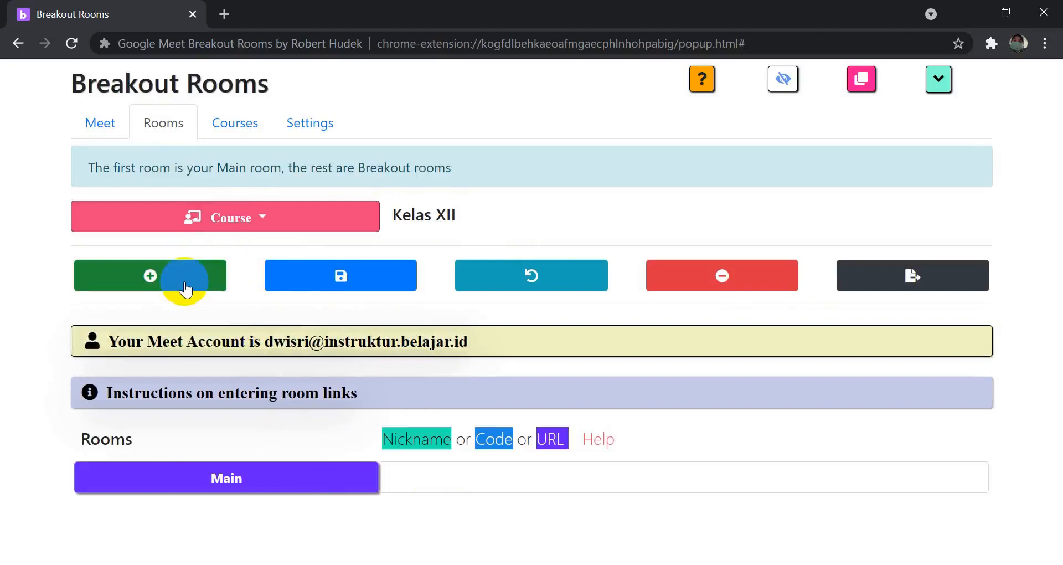
click(150, 277)
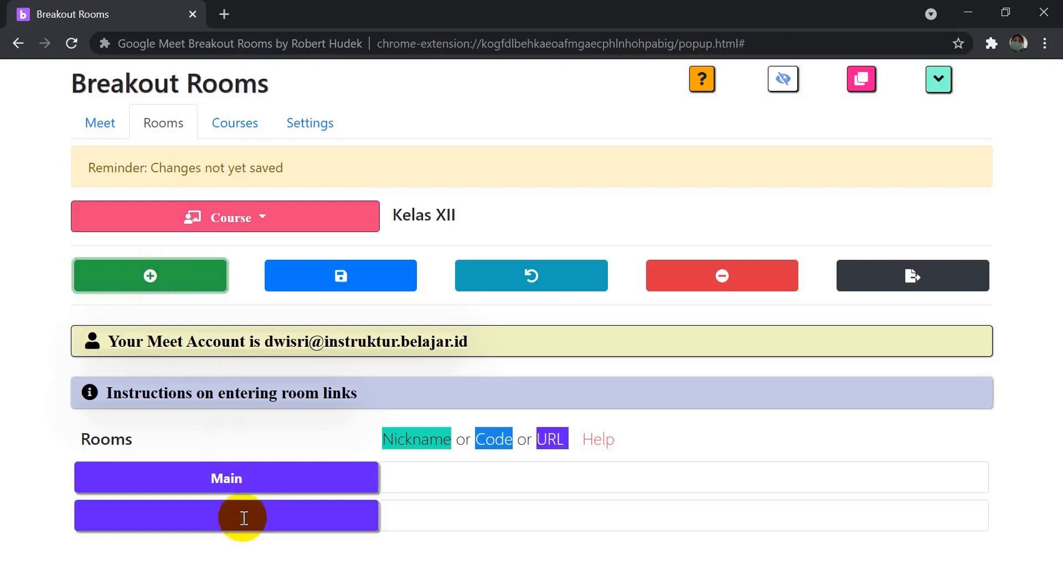
click(197, 282)
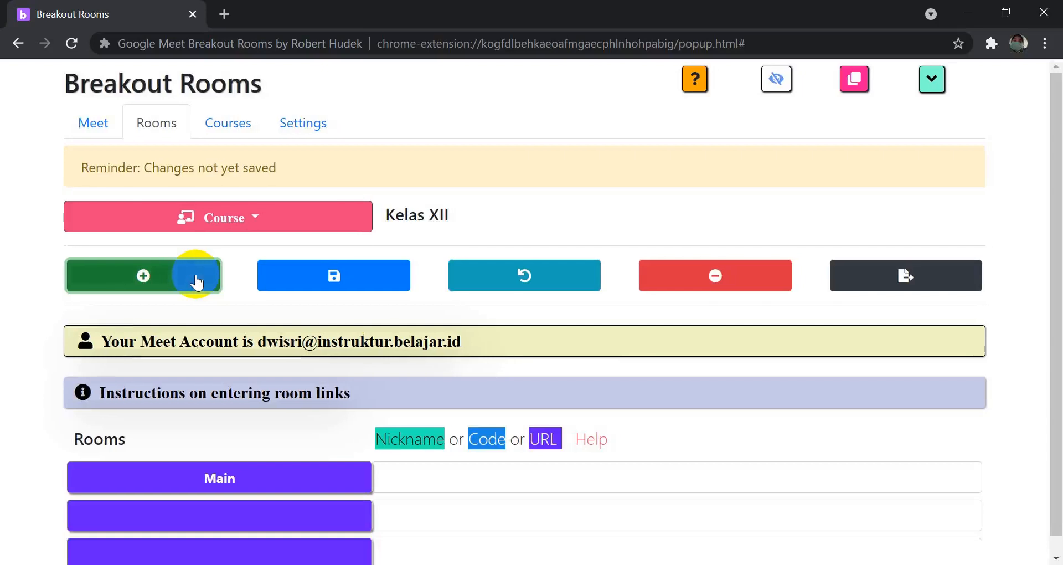
click(197, 283)
click(197, 283)
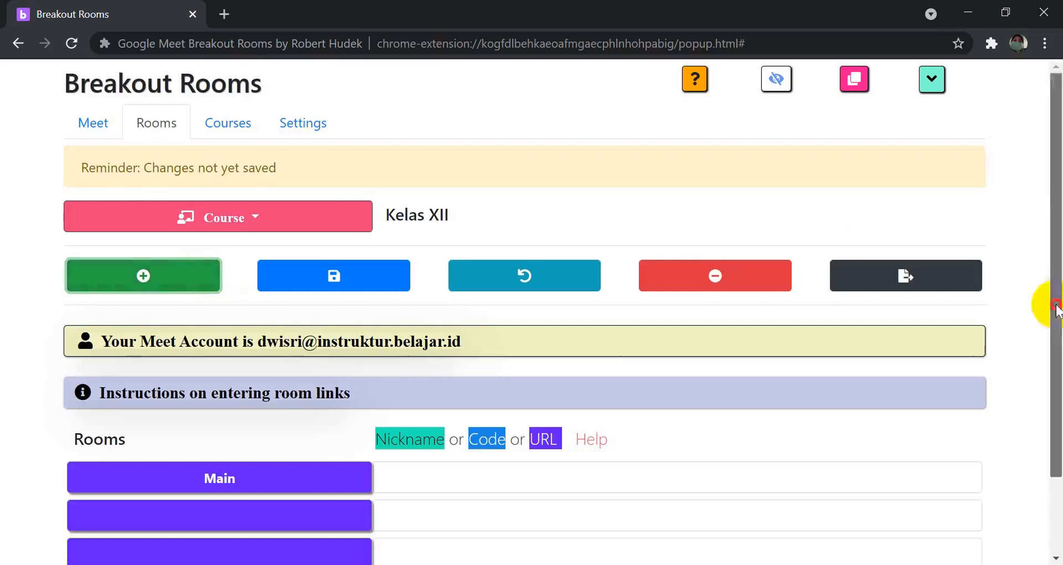
Rename the Main room of Kelas XII as Utama.
drag(1056, 308, 1056, 404)
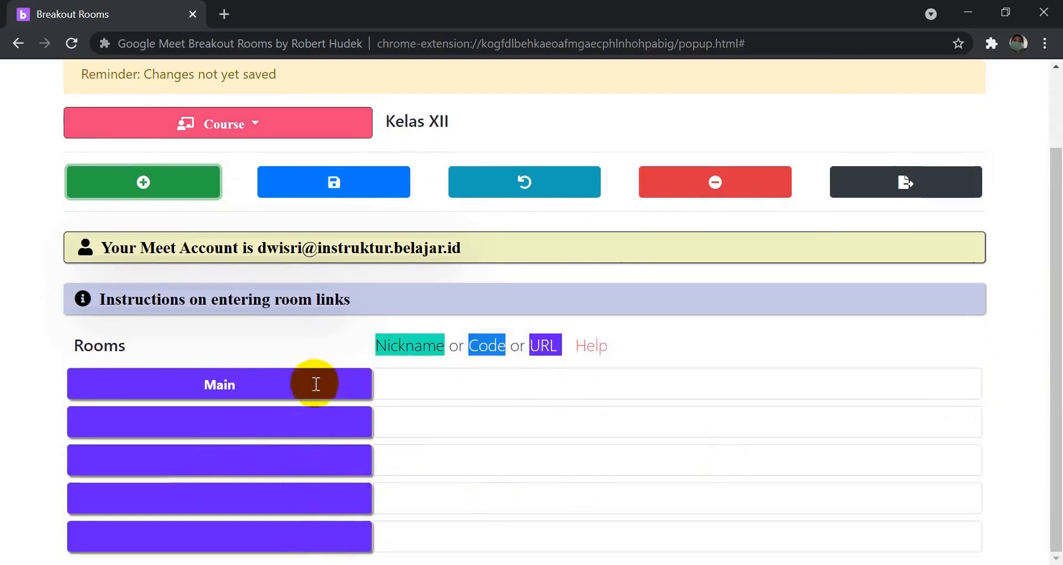
click(238, 384)
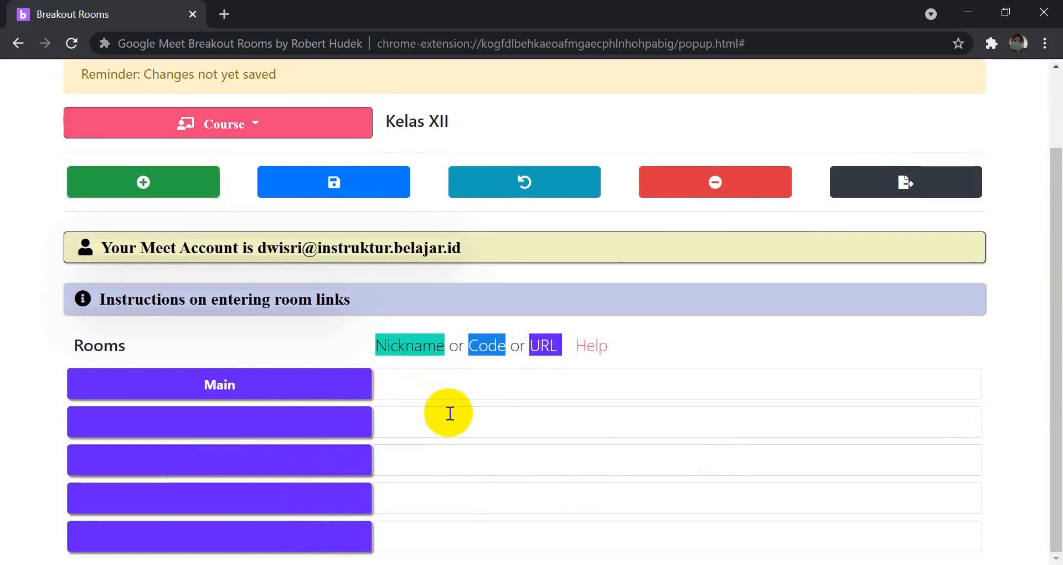
key(BackSpace)
key(BackSpace)
key(BackSpace)
key(BackSpace)
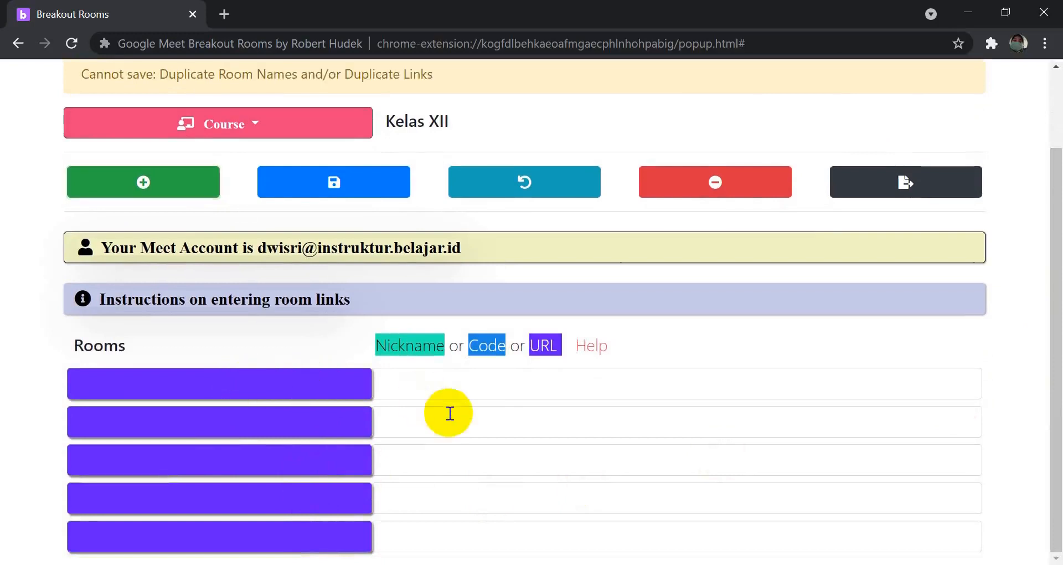
text(Utama)
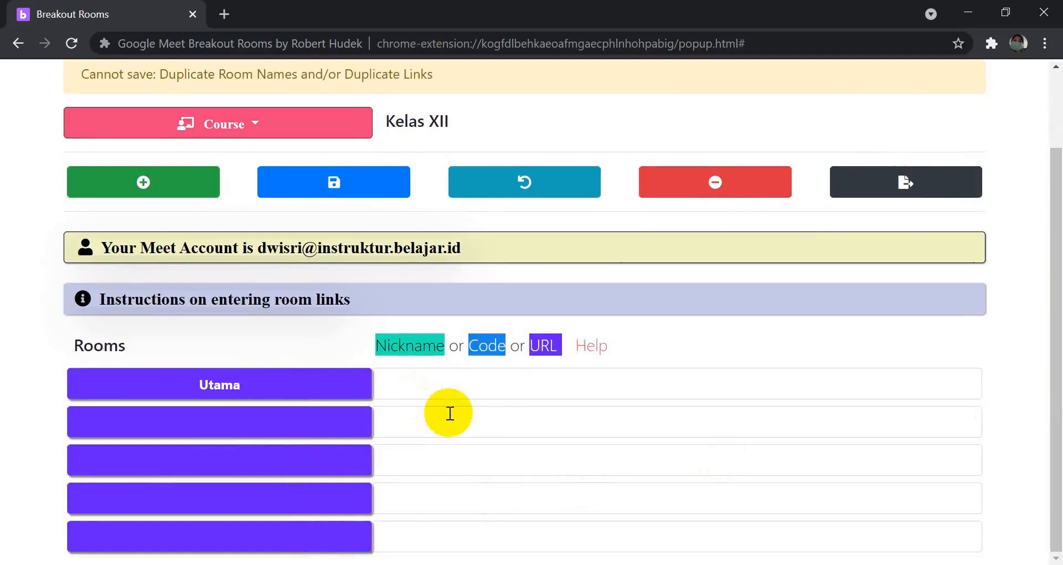
Name the four empty breakout rooms 1, 2, 3 and 4 in order.
click(319, 416)
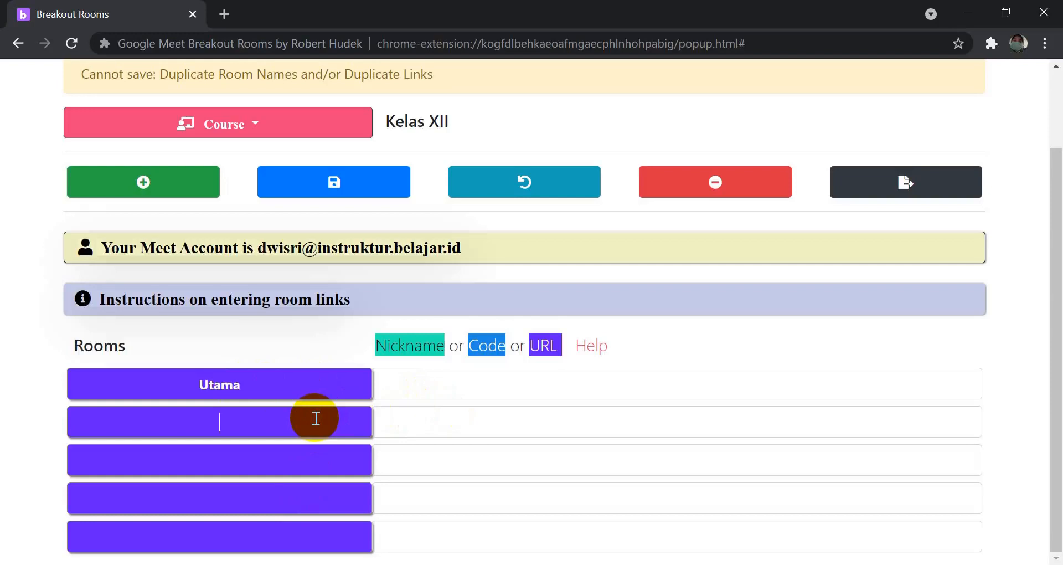
text(1)
click(259, 462)
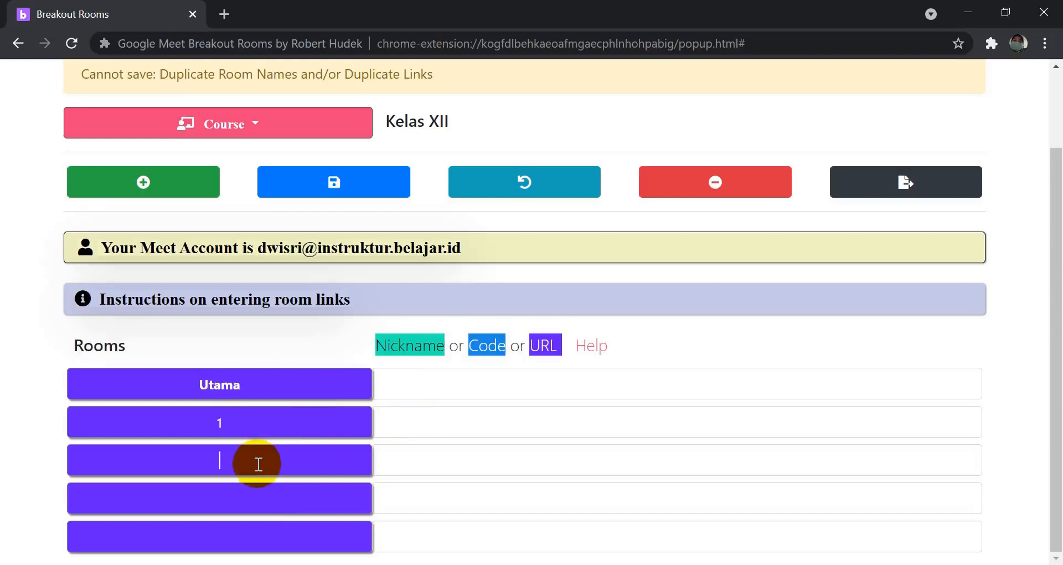
text(2)
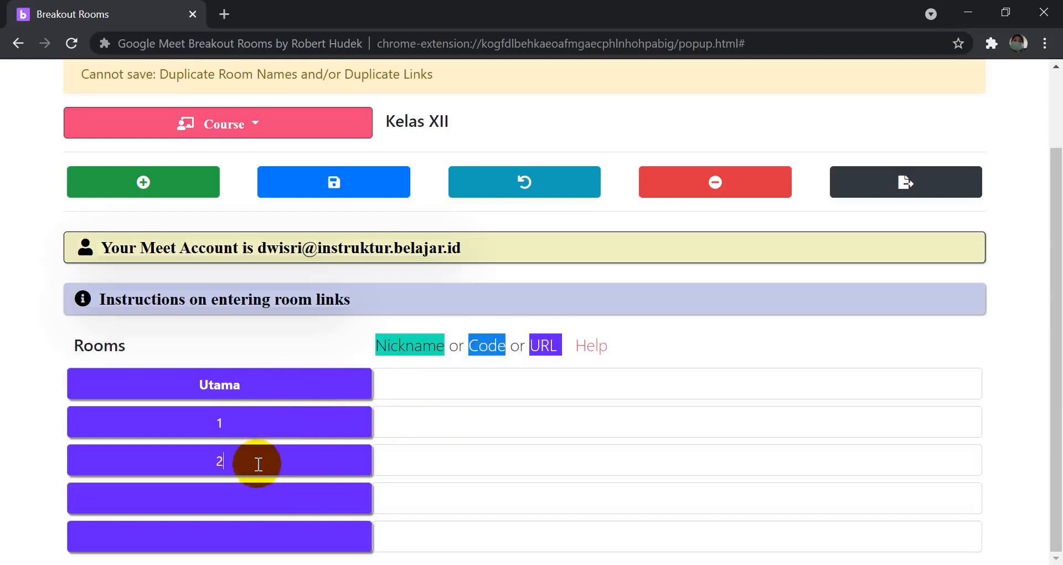
click(239, 500)
text(3)
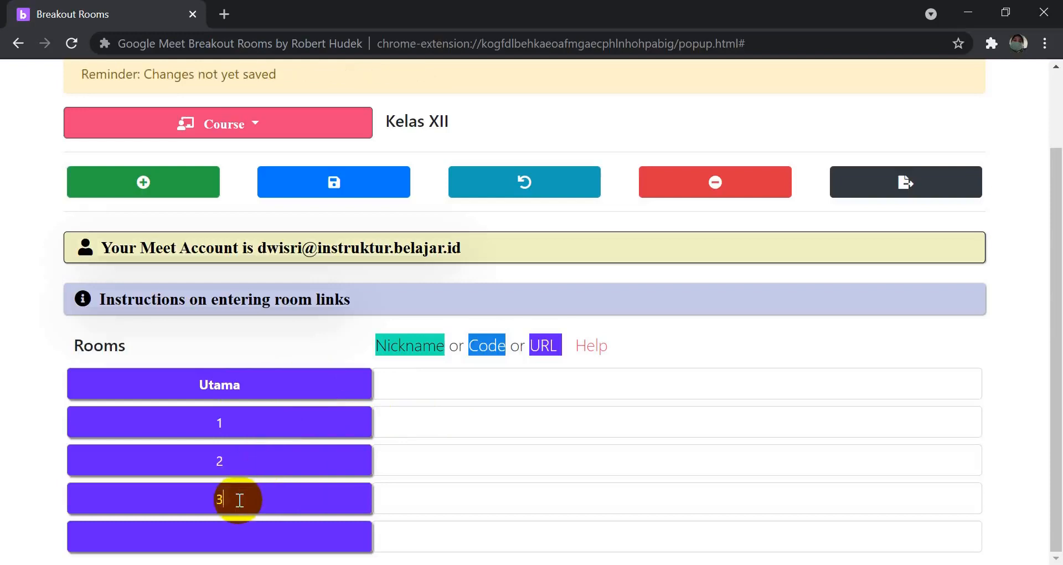
click(227, 541)
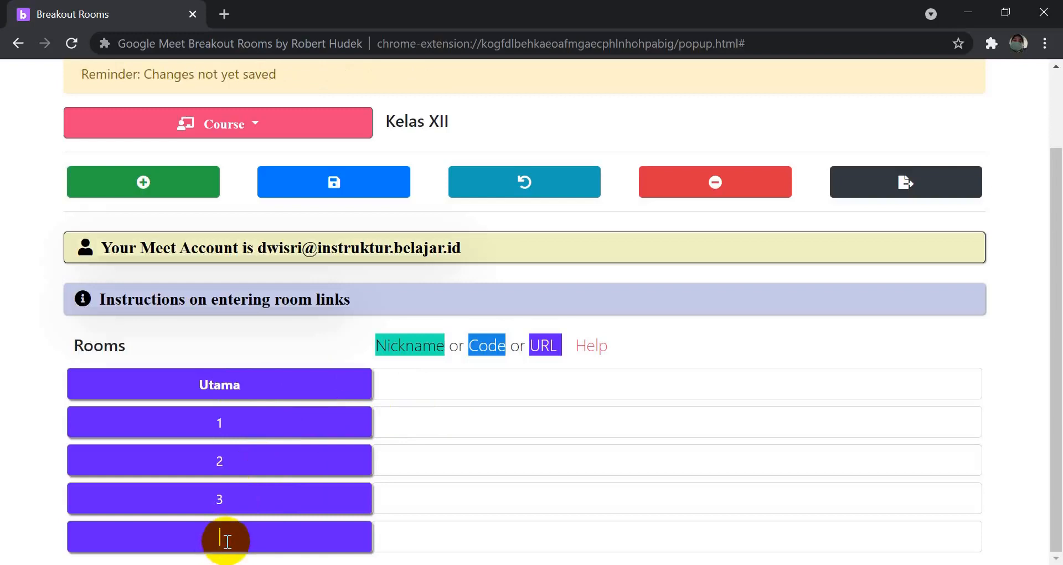
text(4)
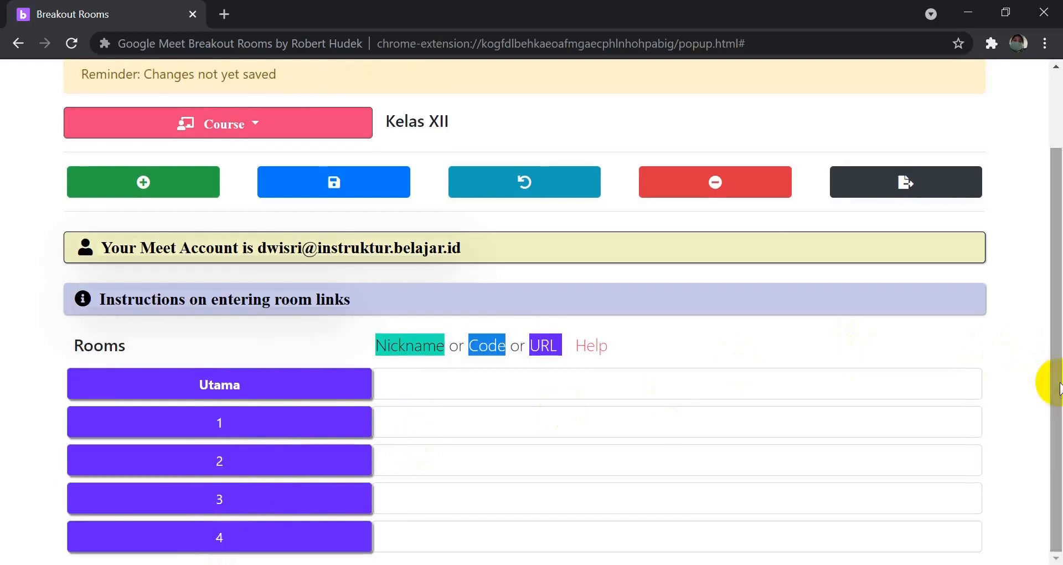
Save the Kelas XII rooms and review the Google Meet links of all five rooms.
click(1059, 386)
drag(1060, 383, 1059, 386)
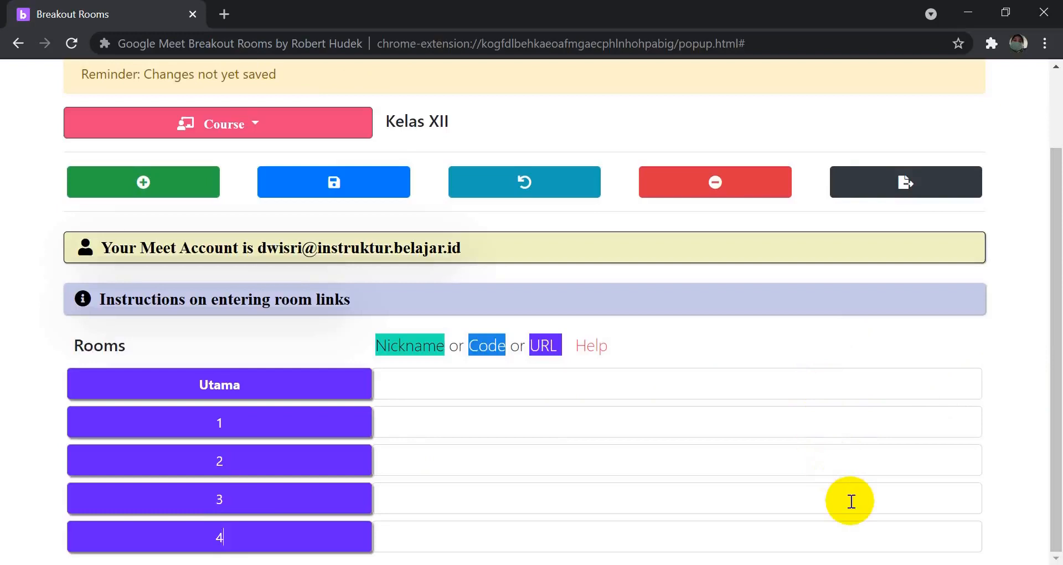
drag(1059, 494, 1058, 430)
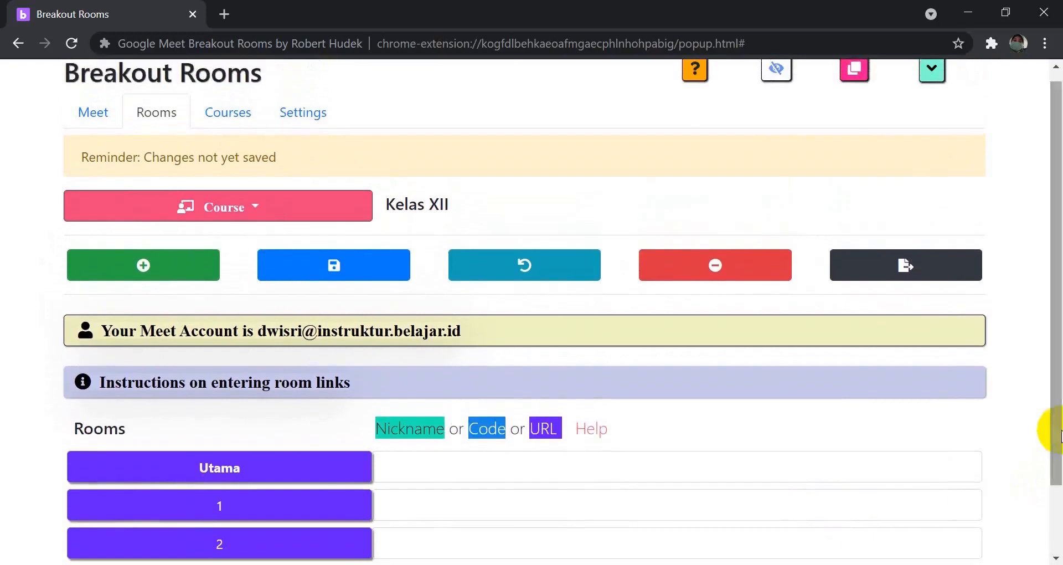
click(335, 267)
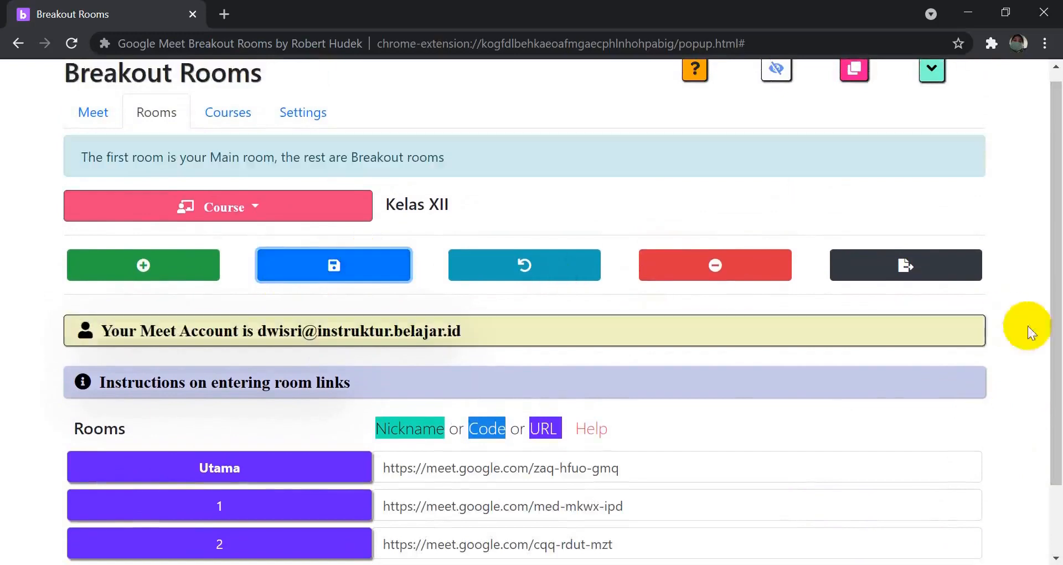
drag(1056, 327, 1061, 435)
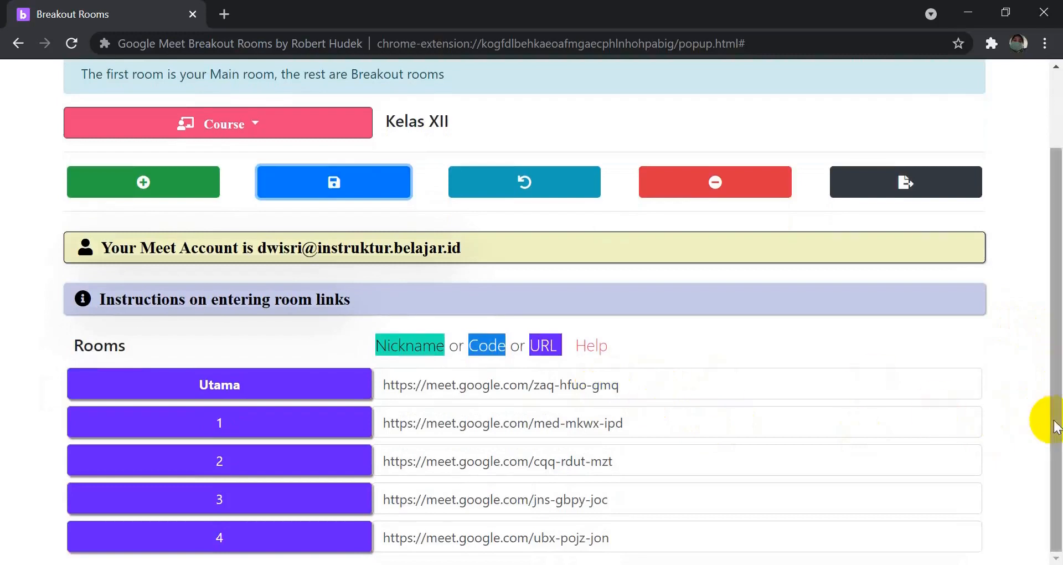
drag(1057, 422, 1059, 302)
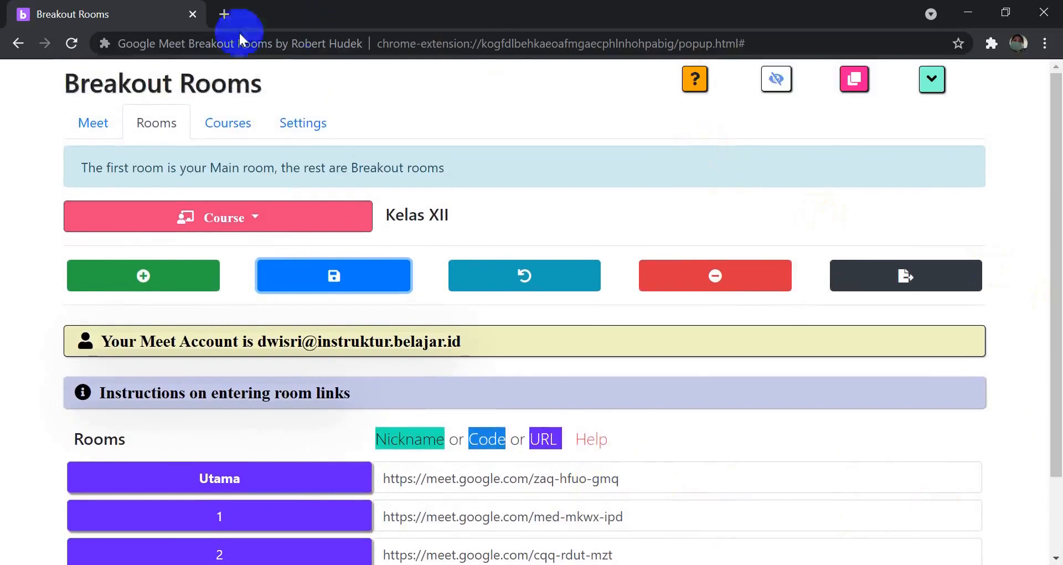
Open the Start Class options for Meet and choose Kelas XII as the course.
click(103, 126)
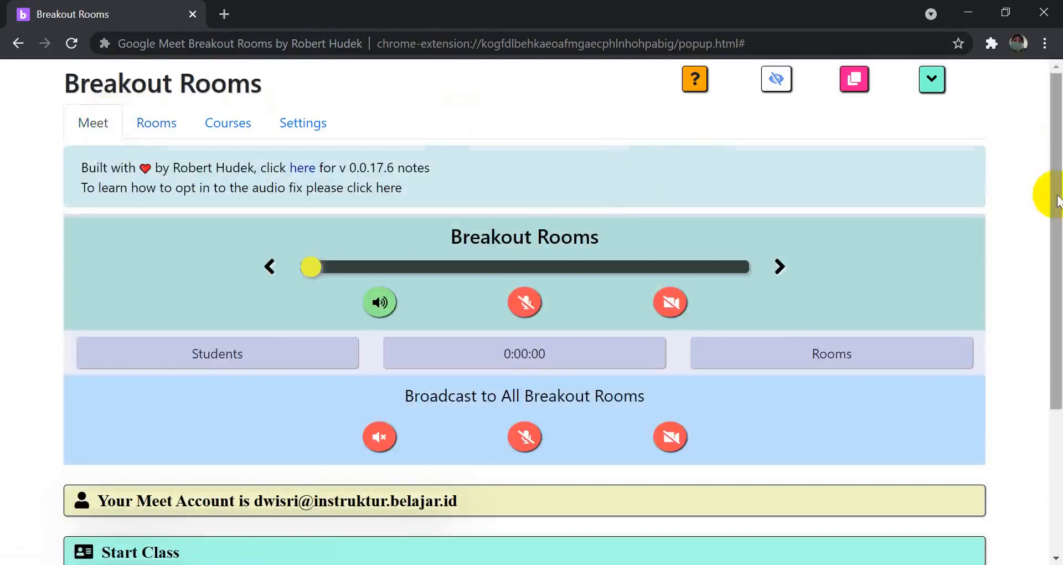
drag(1058, 197, 1059, 396)
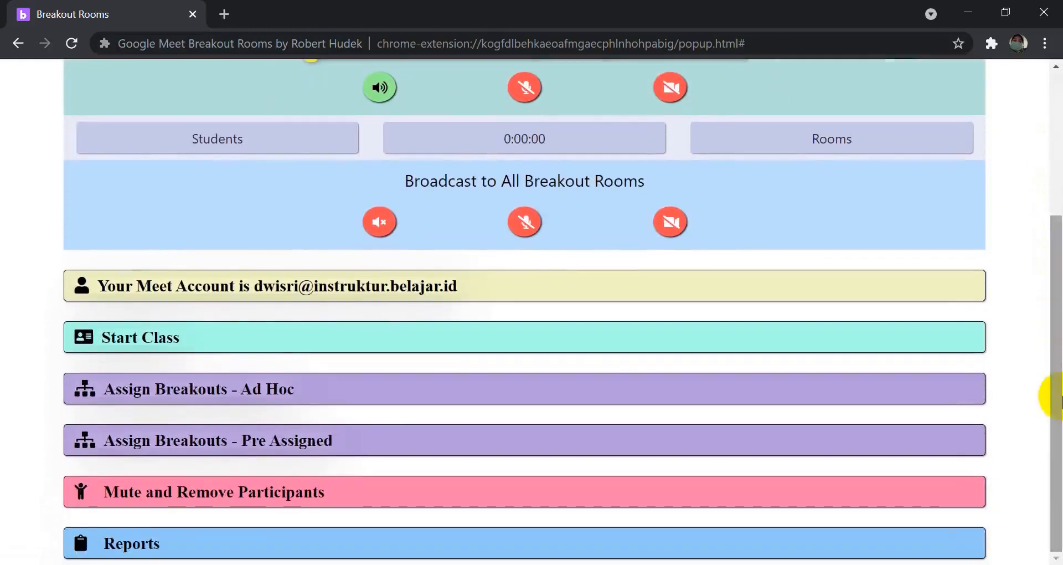
click(304, 339)
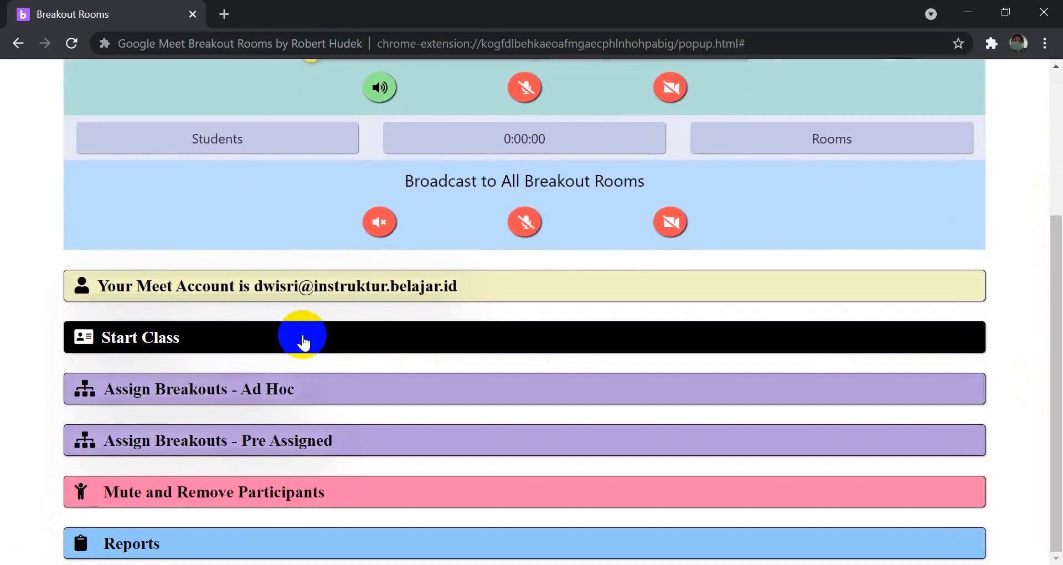
click(303, 339)
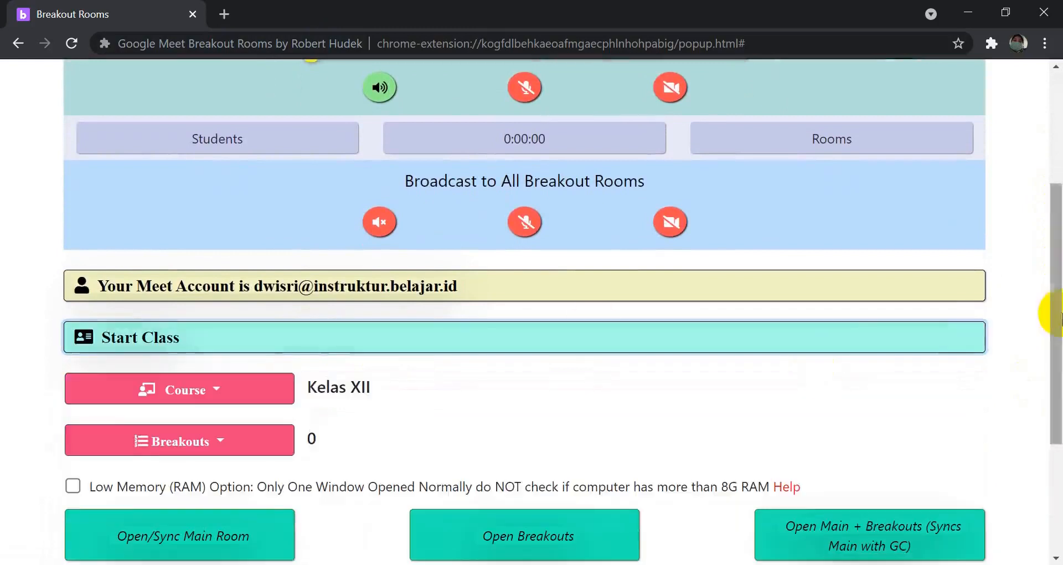
scroll(1059, 335, down, 2)
drag(1059, 335, 1059, 368)
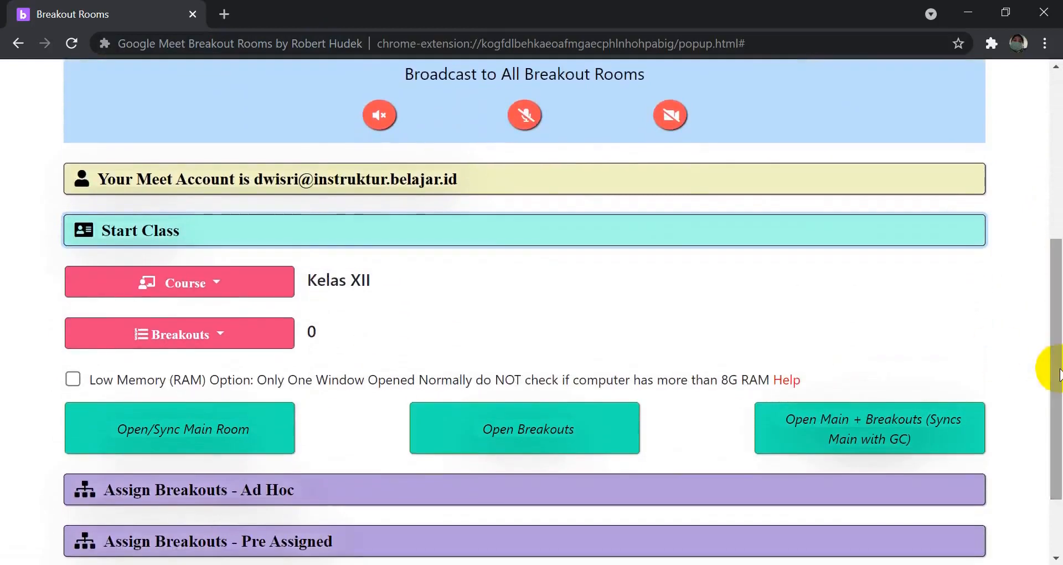
click(197, 296)
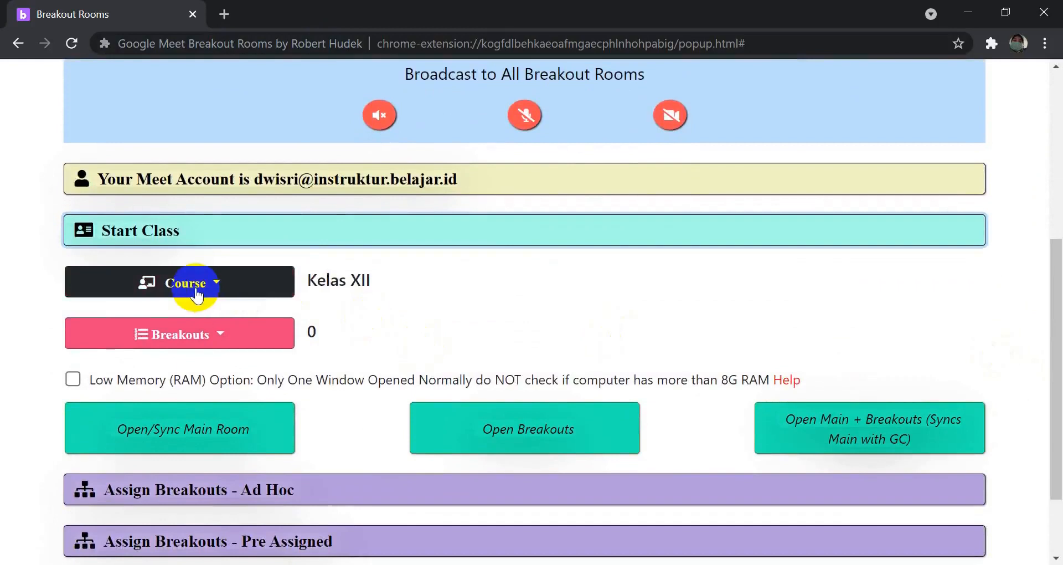
click(197, 295)
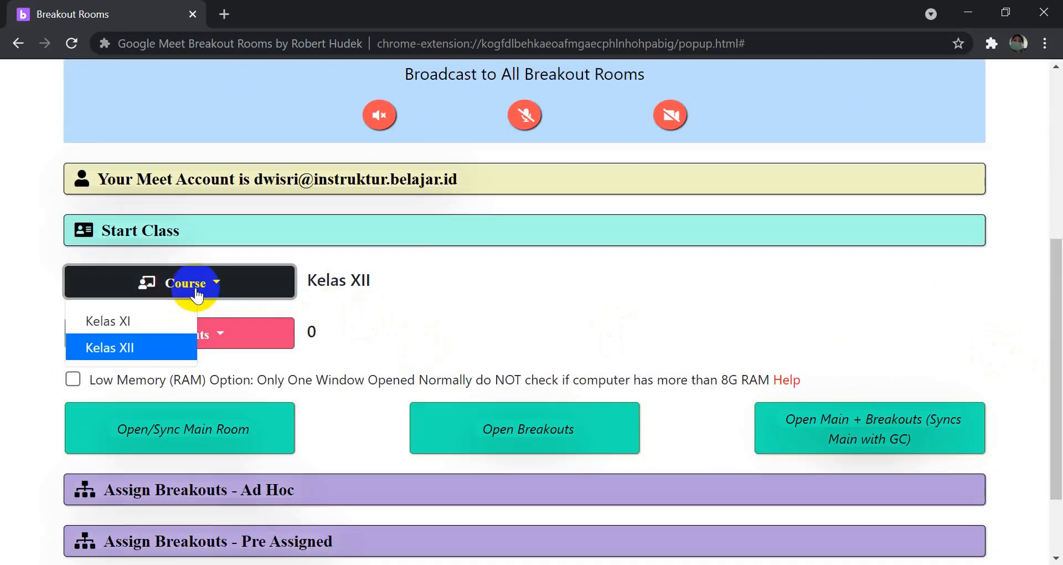
click(165, 349)
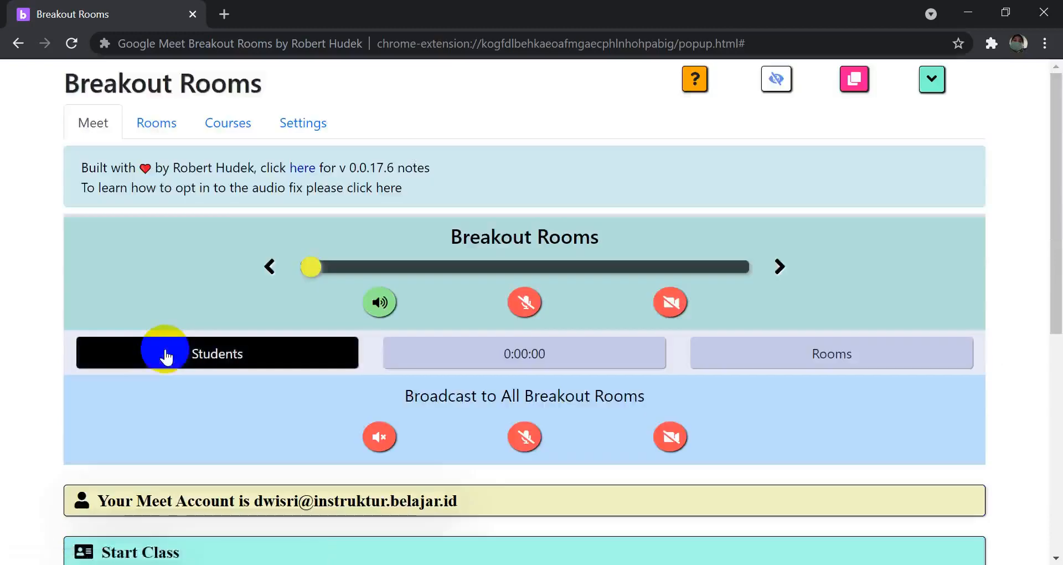
Set the number of breakouts for the Kelas XII class to 2.
drag(1061, 252, 1058, 444)
click(247, 280)
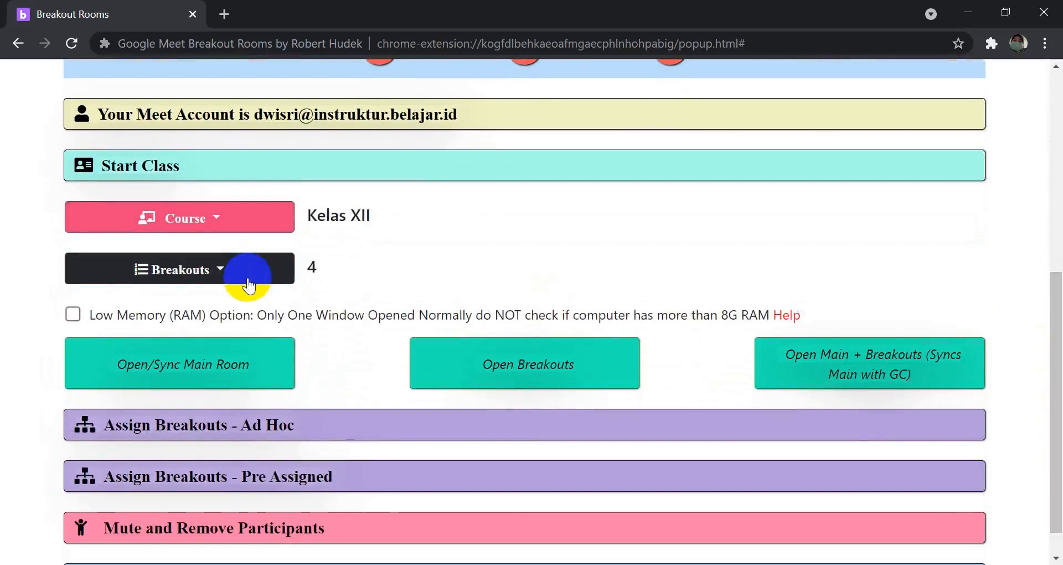
click(248, 279)
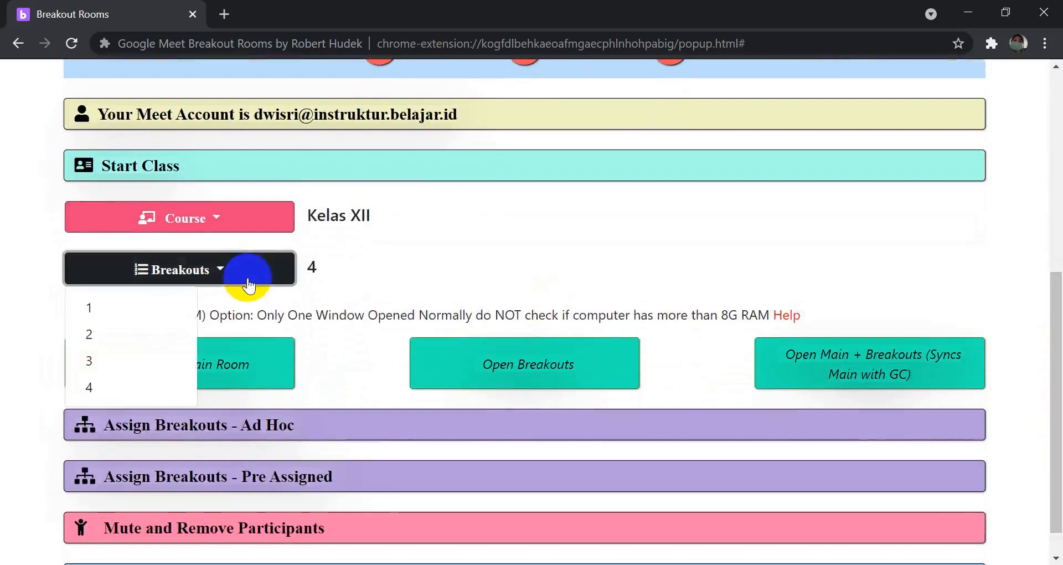
click(153, 334)
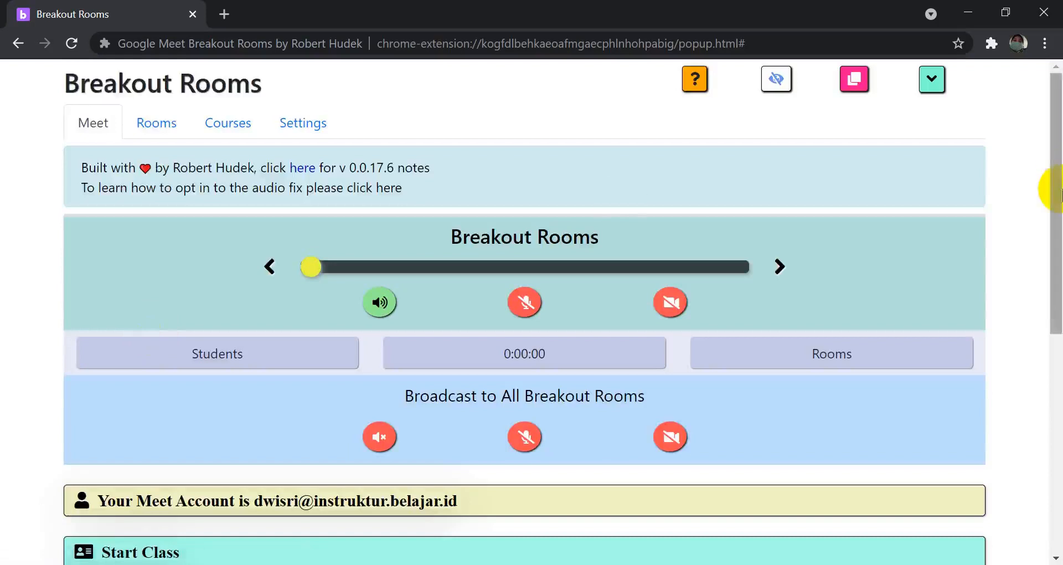
Set the number of breakouts for the Kelas XII class to 4.
drag(1061, 188, 1060, 391)
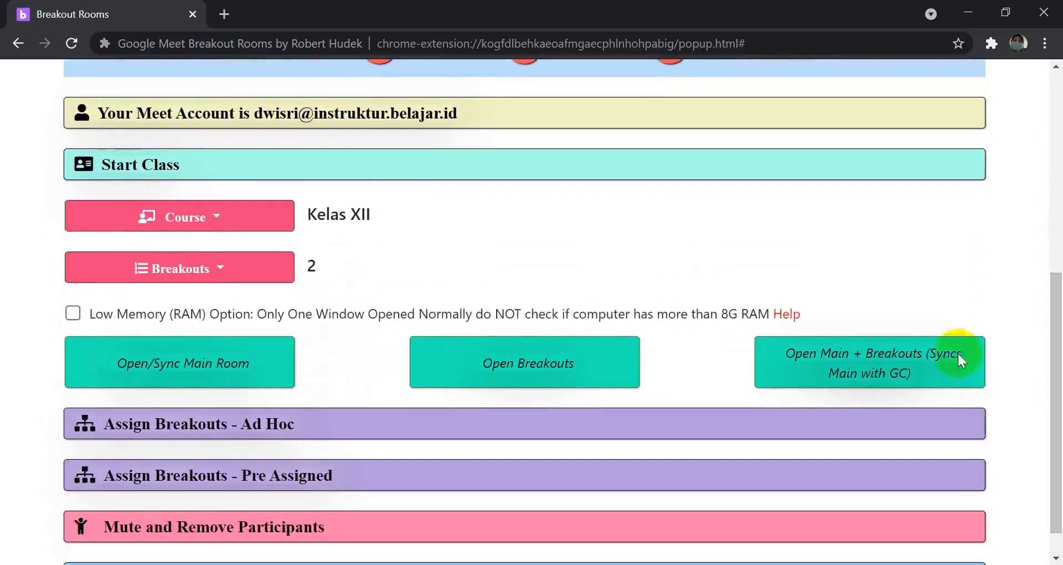
click(243, 273)
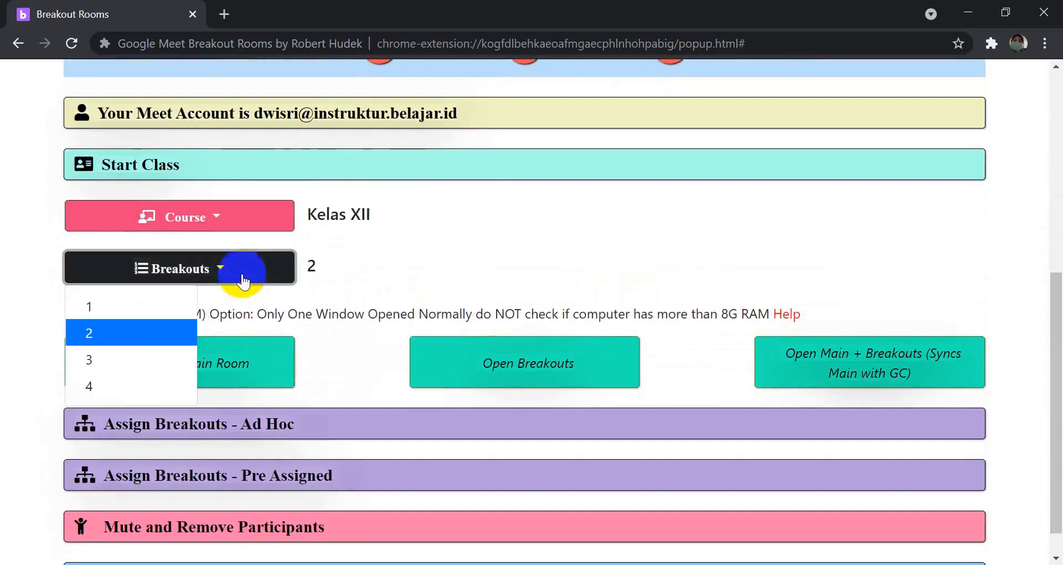
click(139, 387)
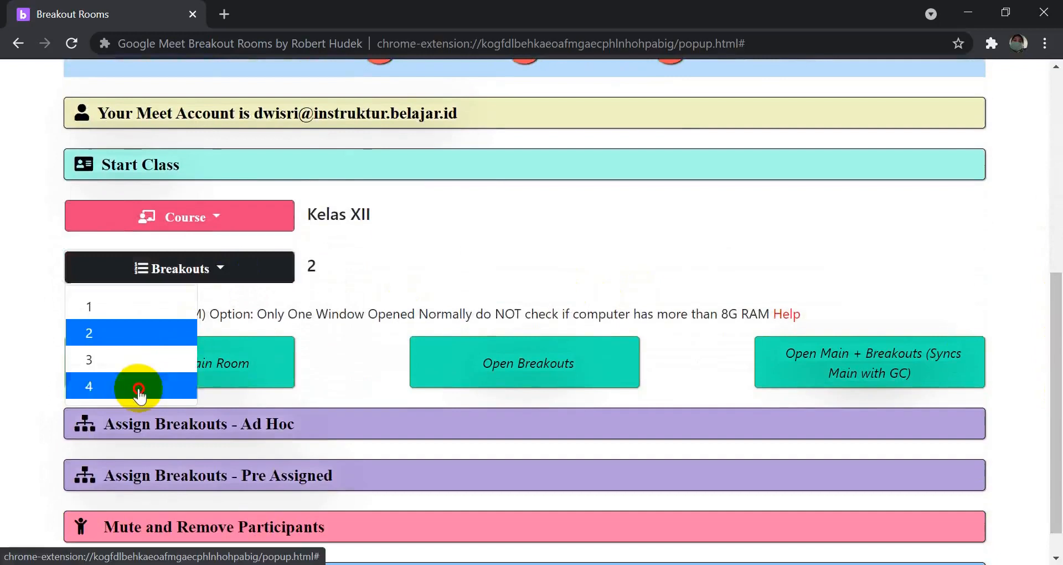
drag(1059, 282, 1059, 499)
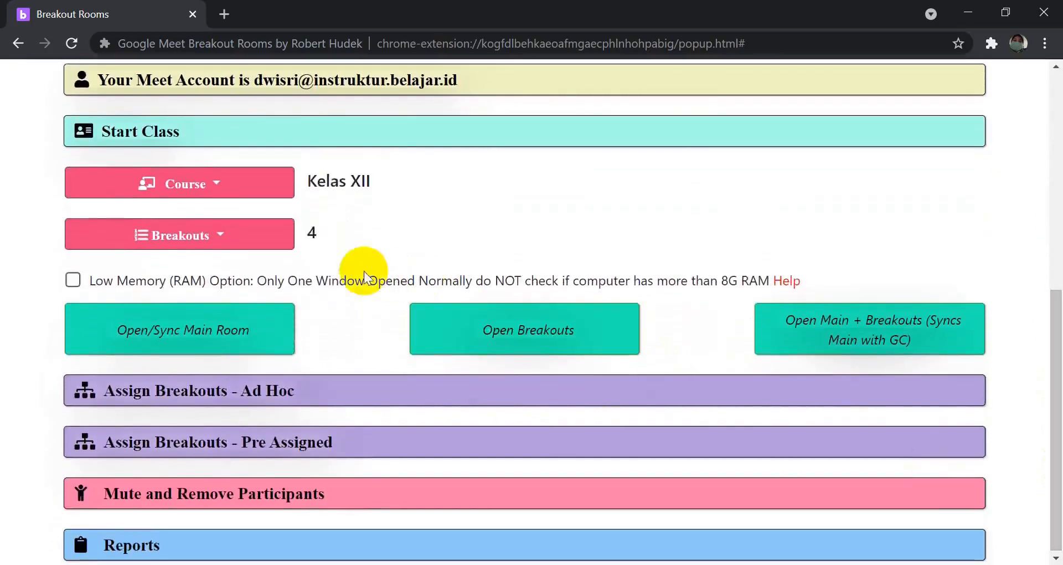
click(237, 340)
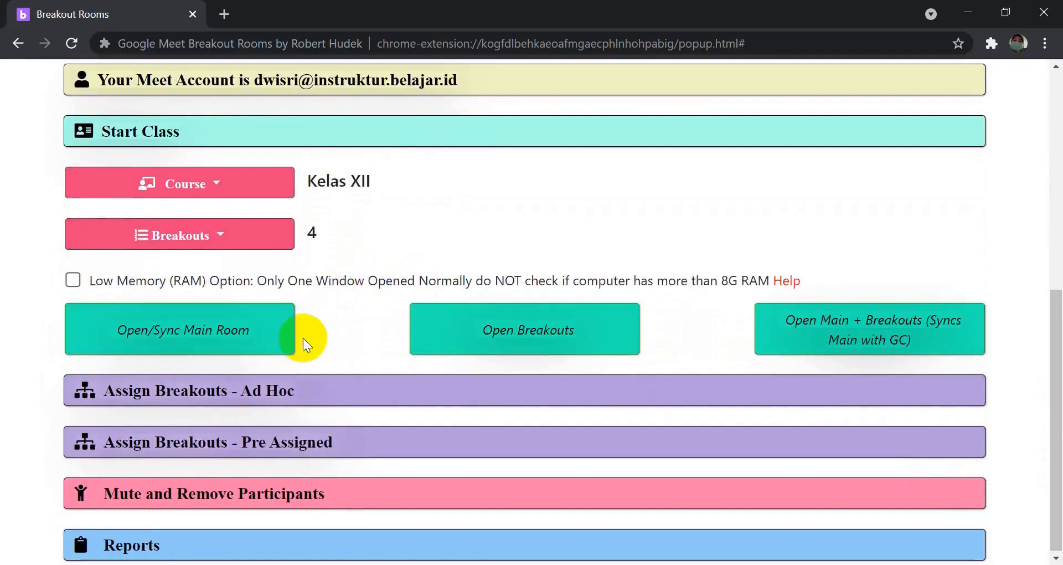
click(254, 343)
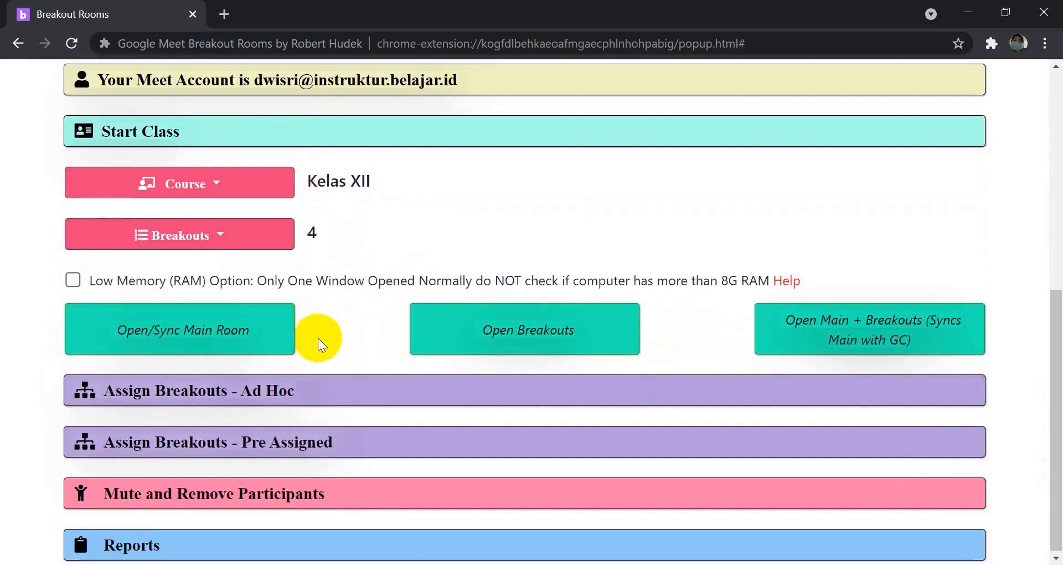
click(490, 344)
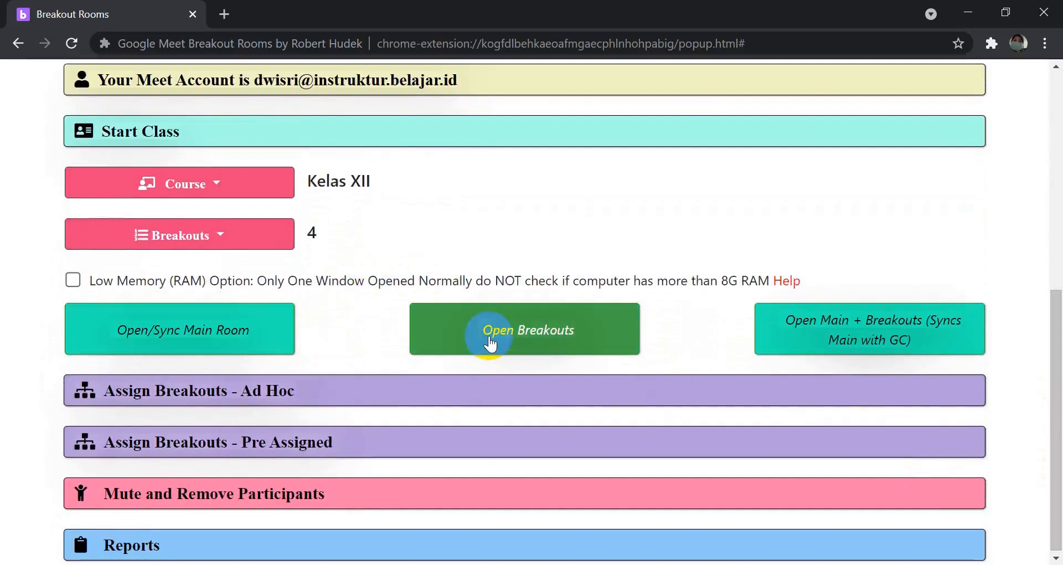
click(867, 332)
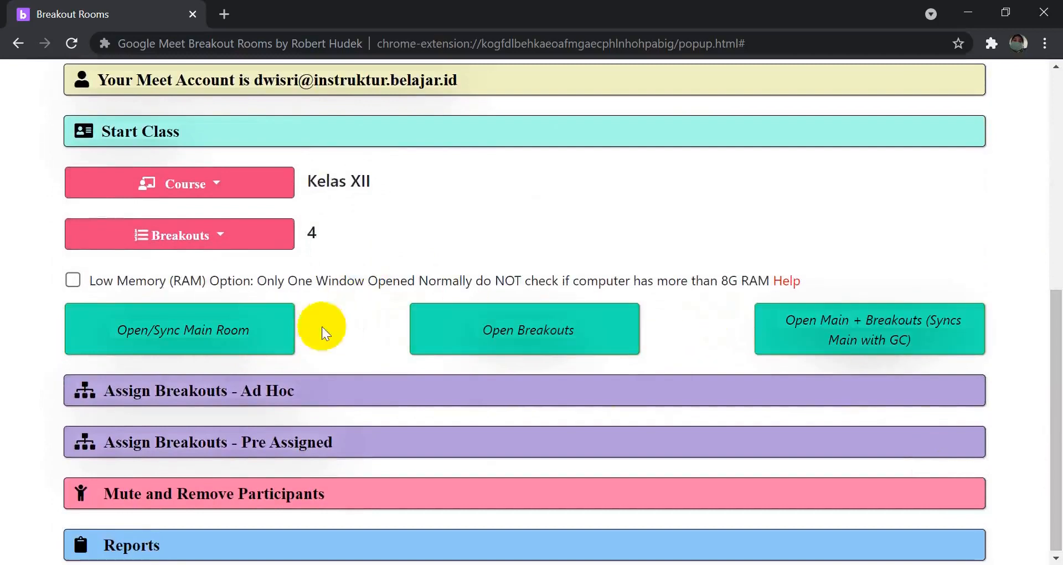
click(211, 341)
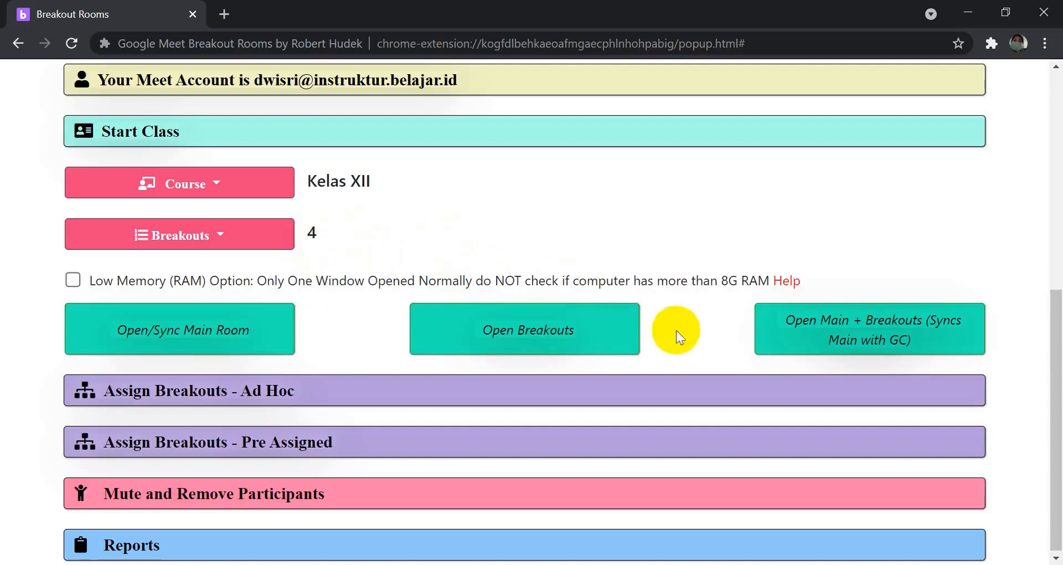
click(826, 342)
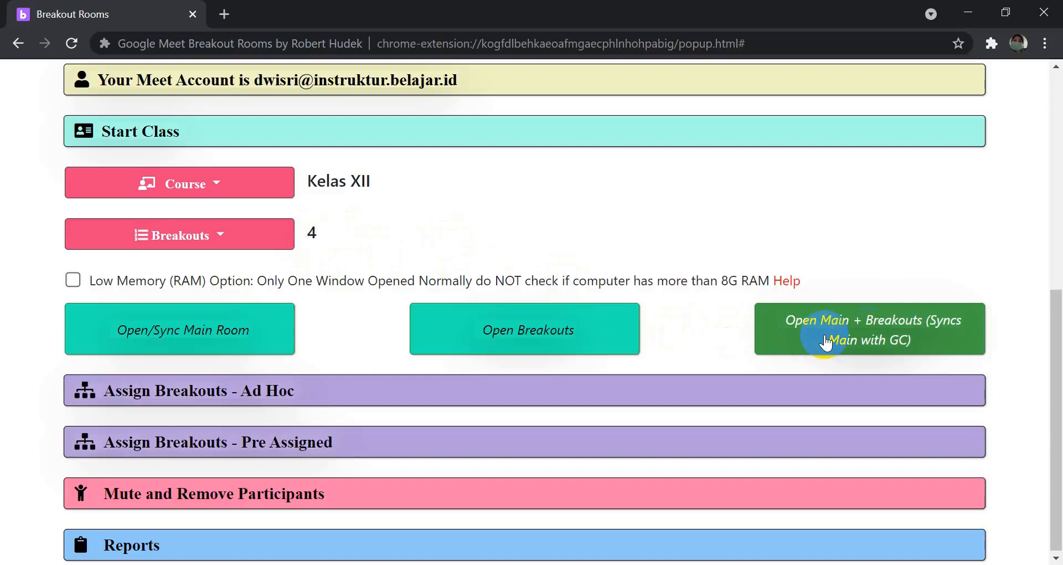
Try out the microphone and camera toggles under the Breakout Rooms slider, switching each back off.
drag(1048, 367, 1019, 158)
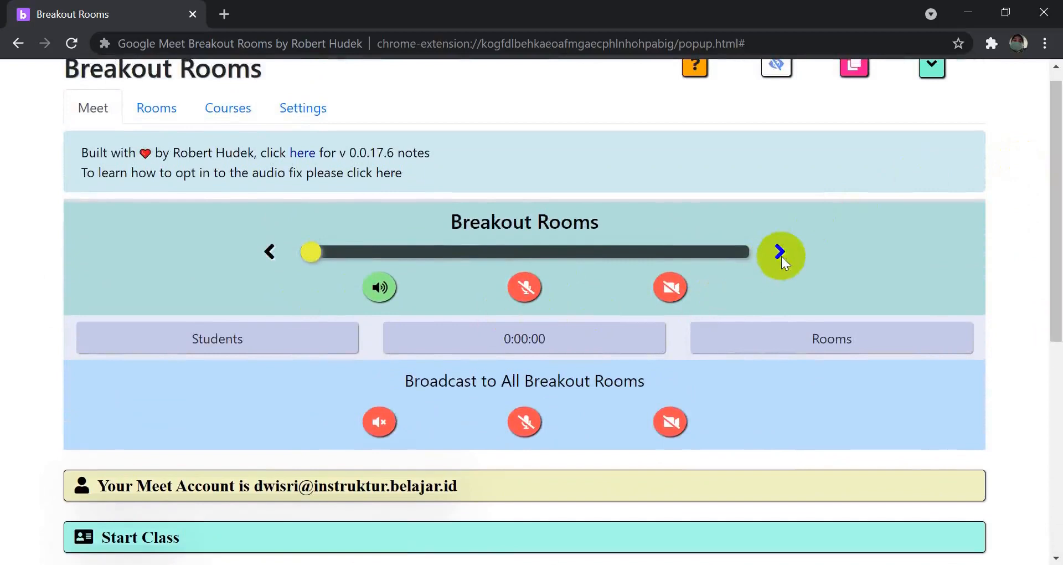
click(381, 298)
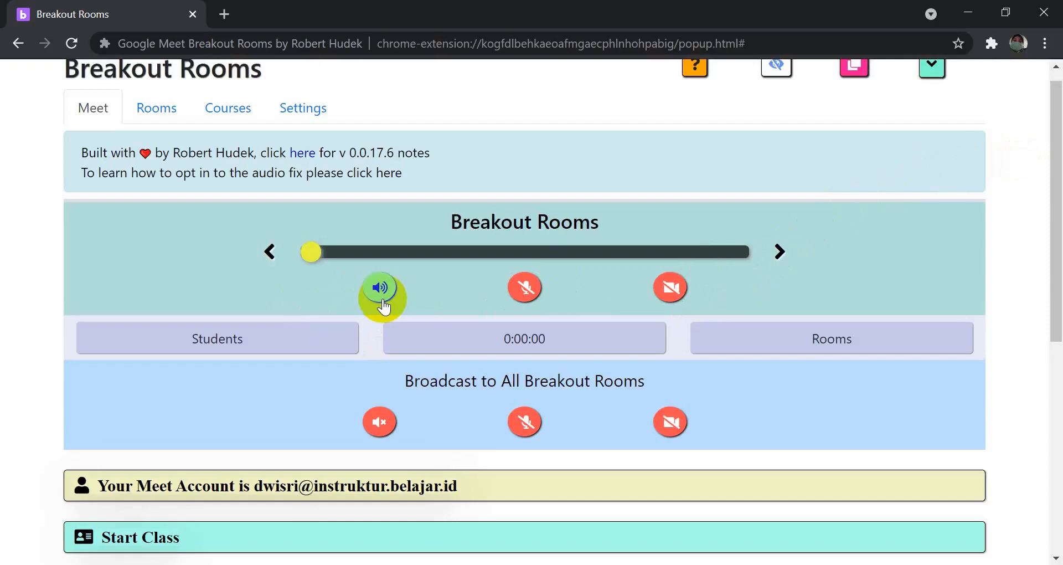
click(525, 296)
click(524, 297)
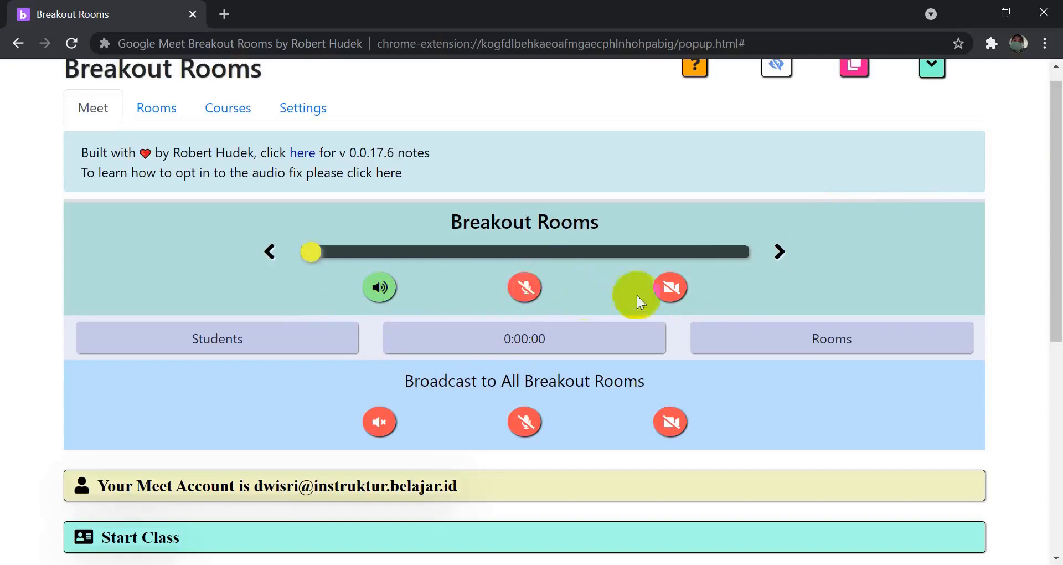
click(674, 294)
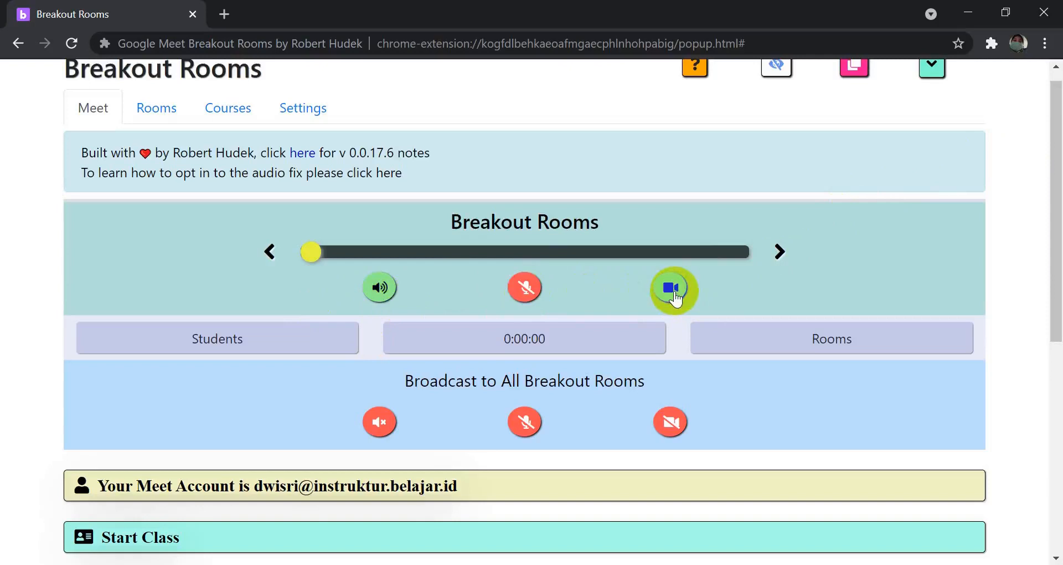
click(675, 293)
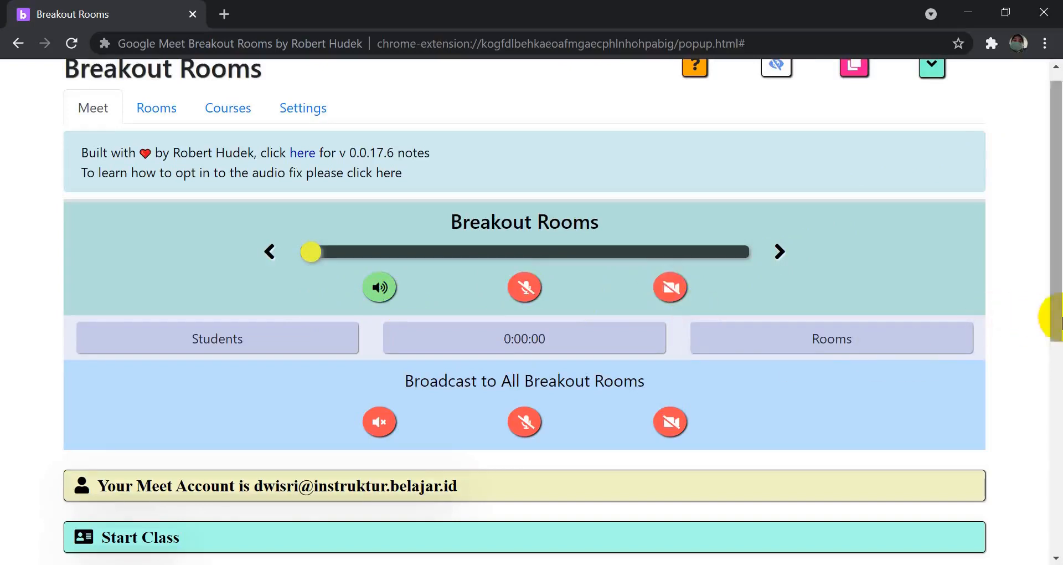
Turn on the speaker, microphone and camera for broadcasting to all breakout rooms.
drag(1056, 317, 1060, 346)
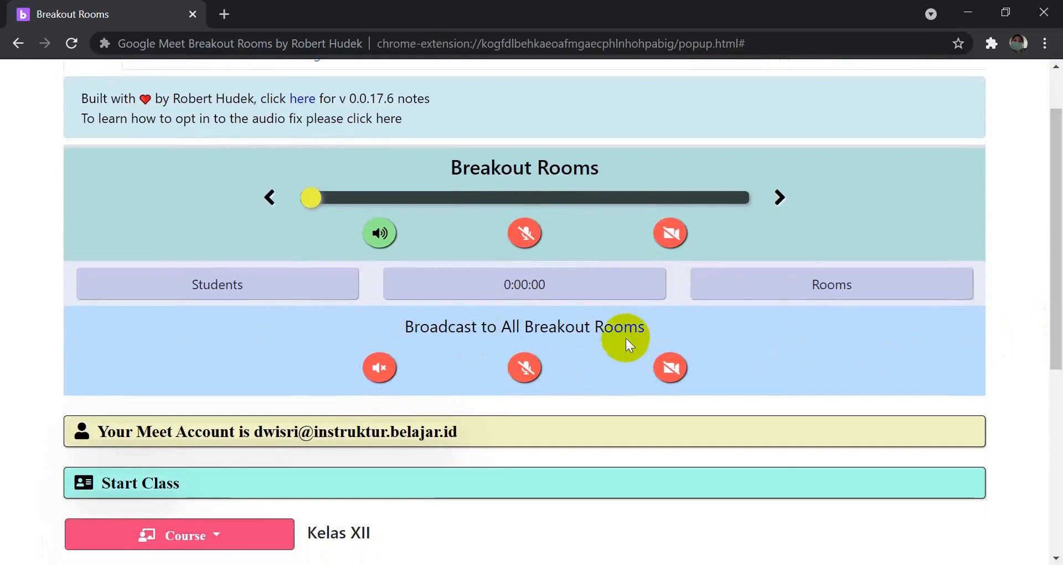
click(382, 371)
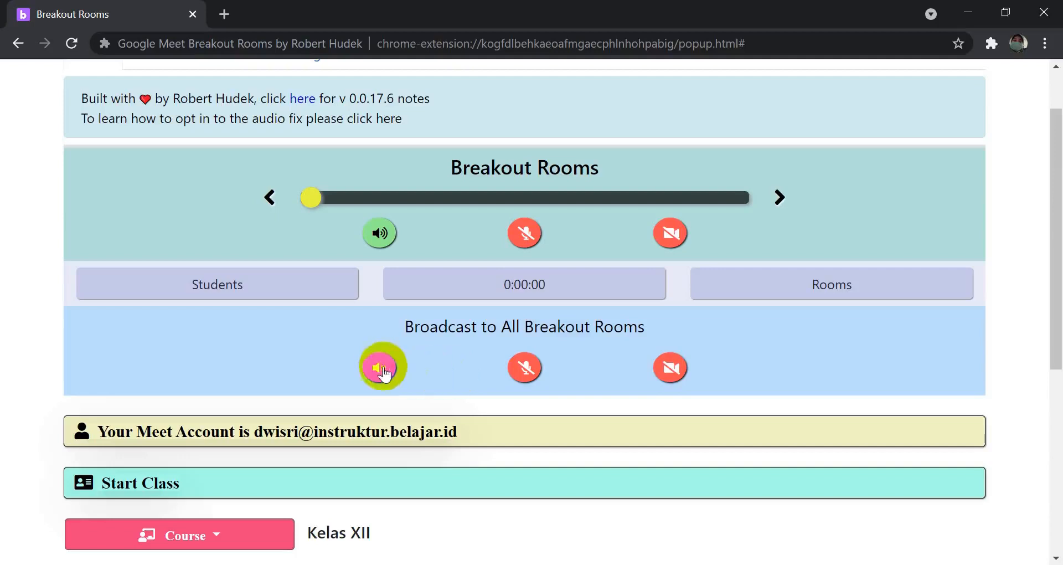
click(380, 368)
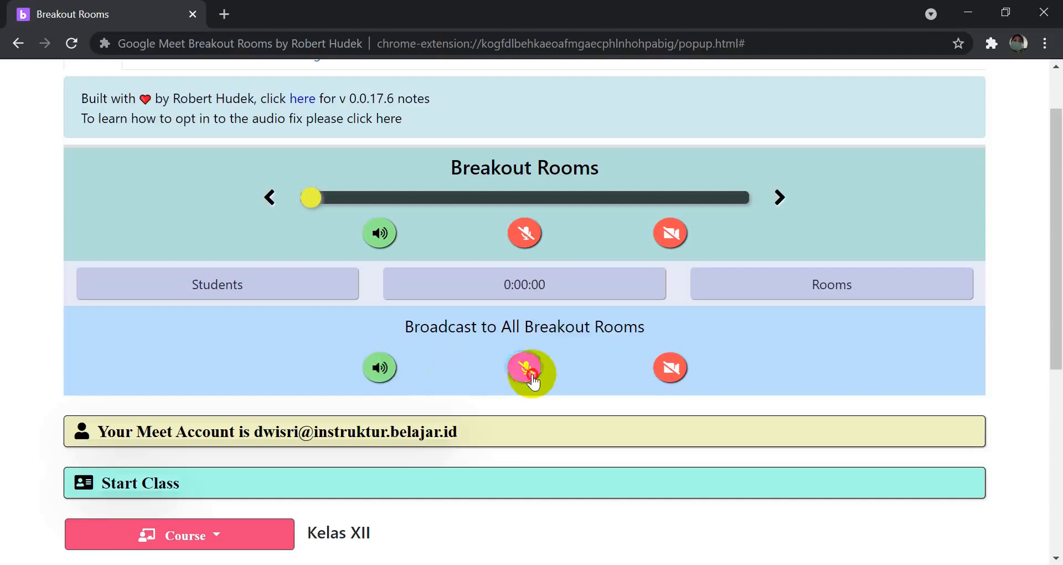
click(527, 372)
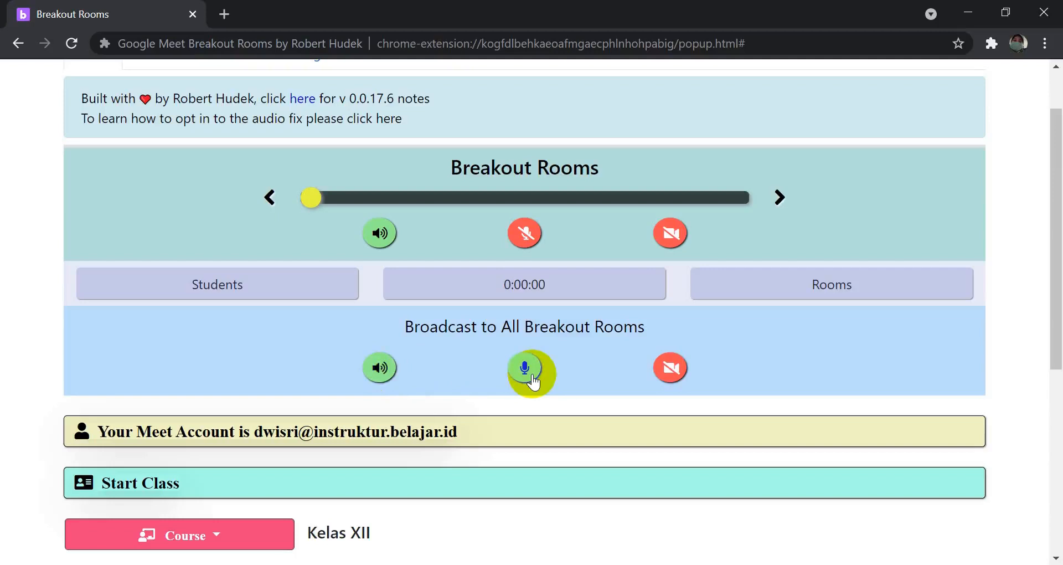
click(680, 375)
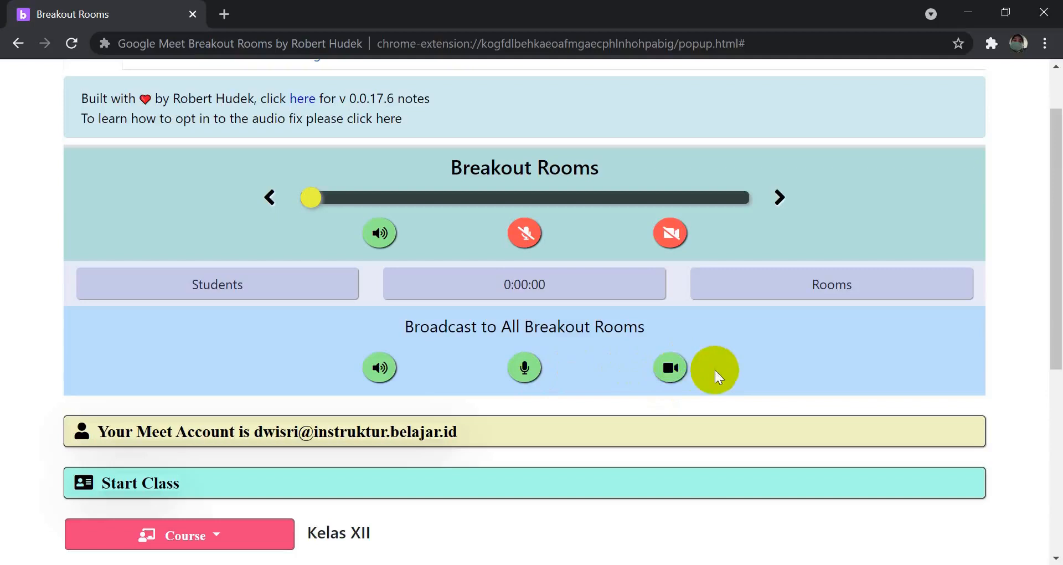
Turn off the camera, microphone and speaker of the broadcast to all breakout rooms.
click(671, 367)
click(523, 367)
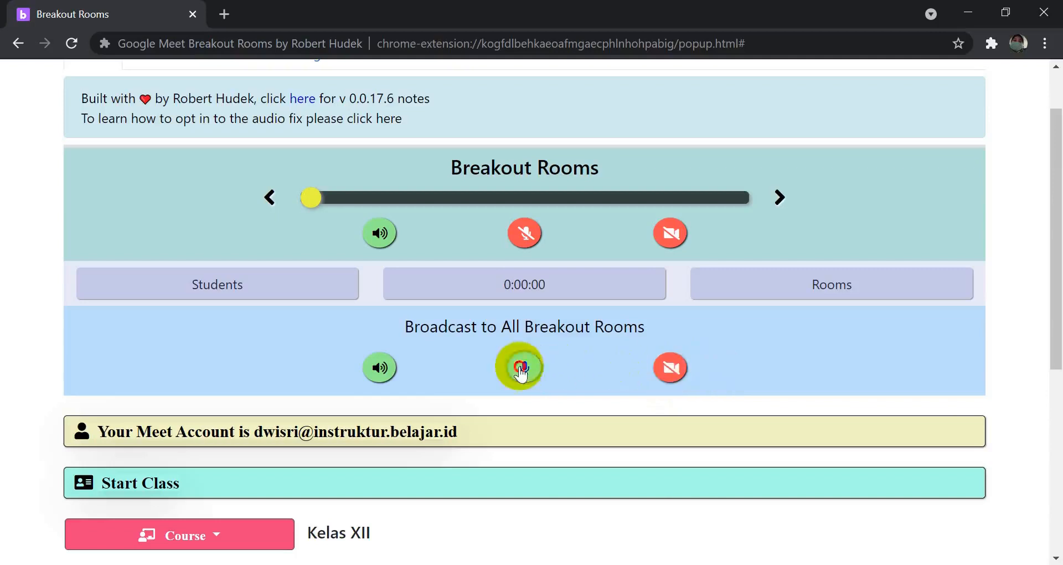
click(380, 368)
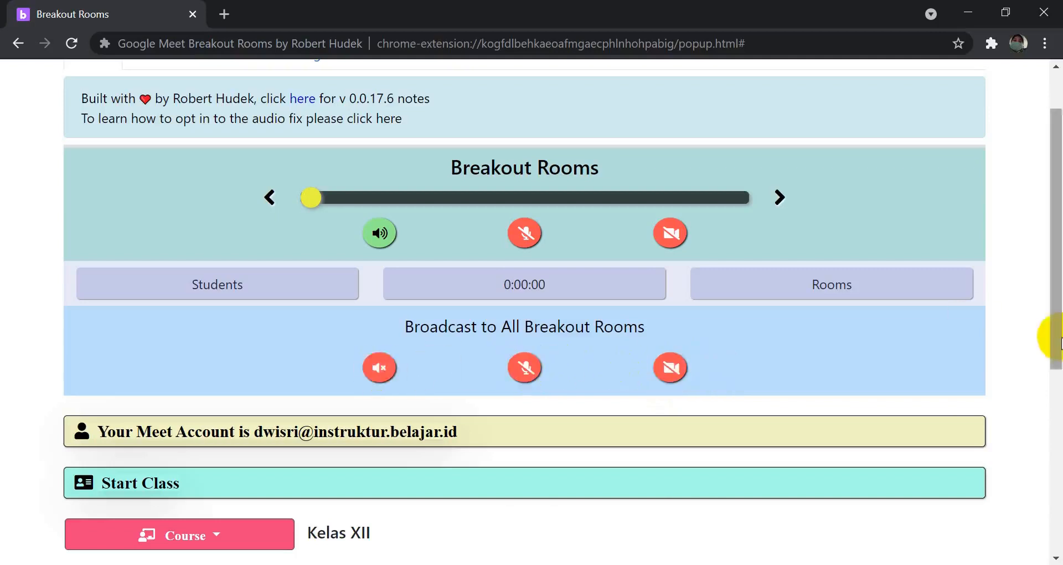
Enable automatic entry for "Outside" participants who have the link in the extension's settings.
drag(1060, 339, 1060, 238)
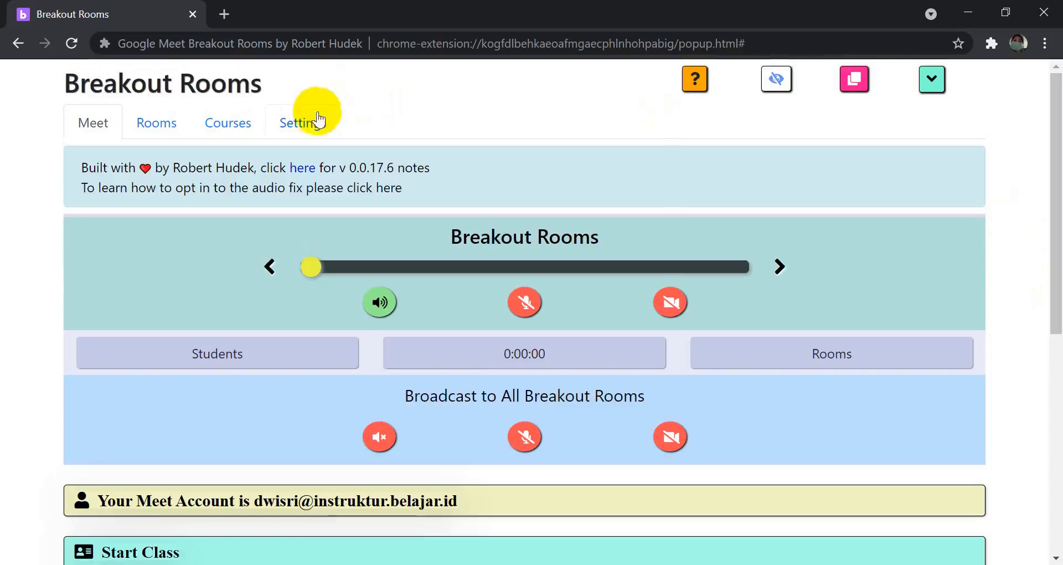
click(321, 123)
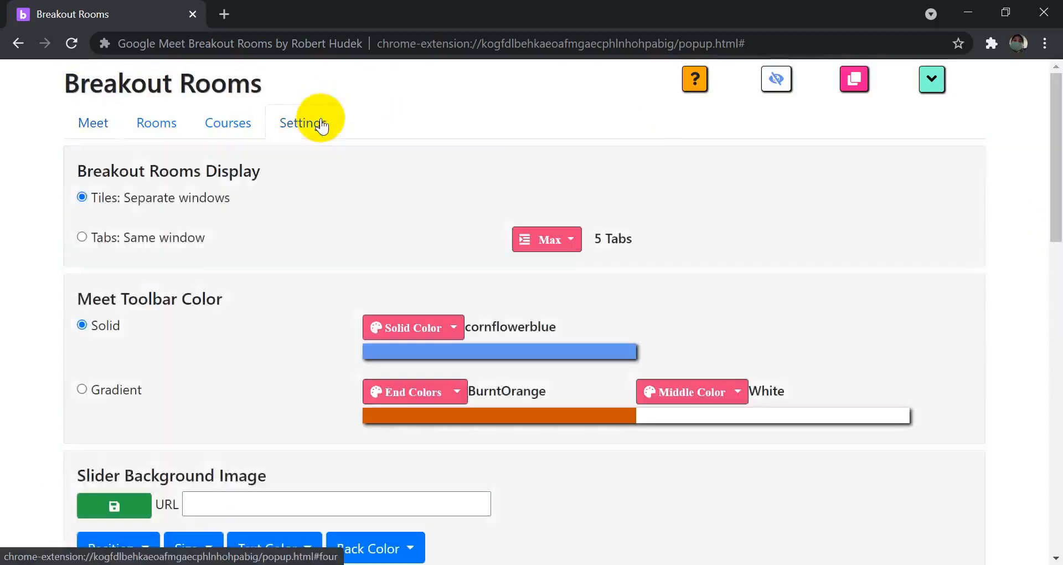
drag(1058, 194, 1059, 377)
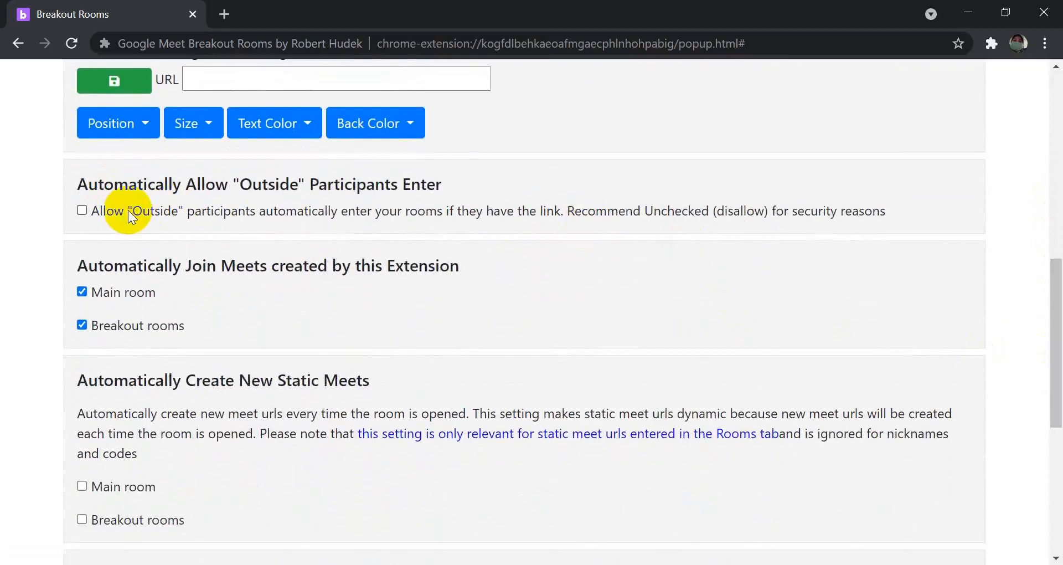
click(82, 210)
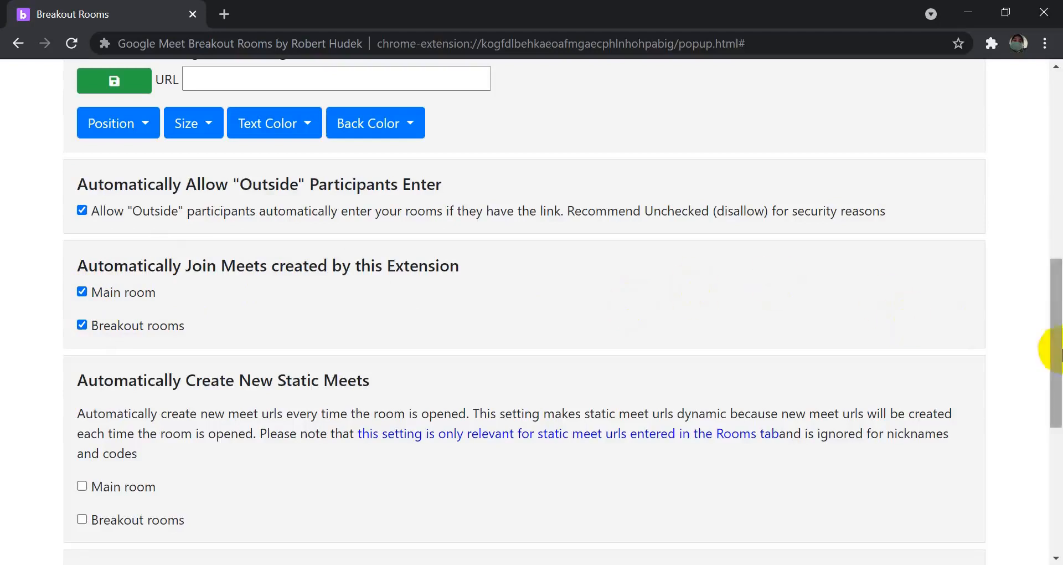
drag(1057, 356, 1029, 119)
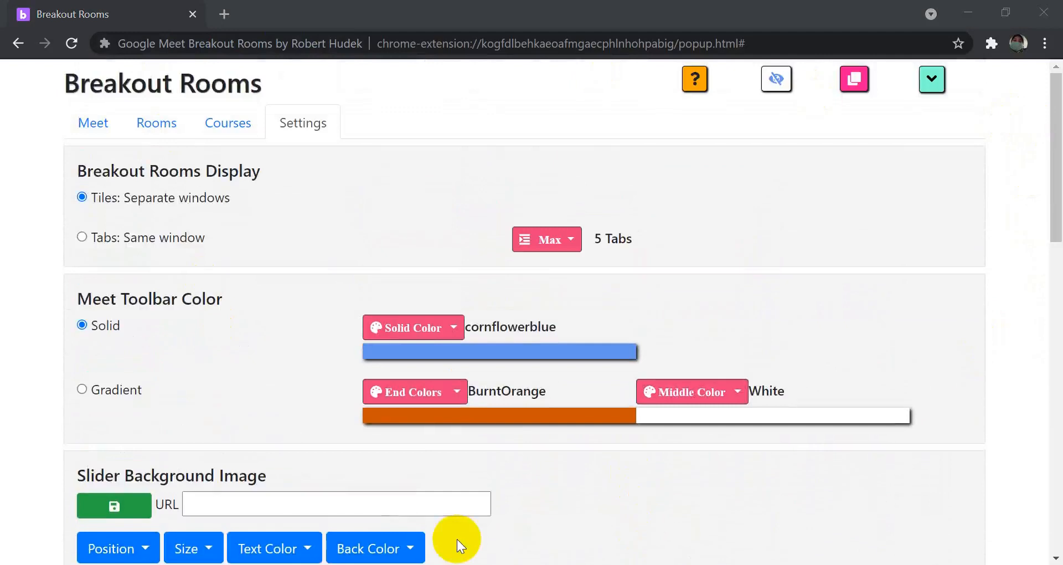
Set the number of breakouts for the Kelas XII class to 2.
click(98, 131)
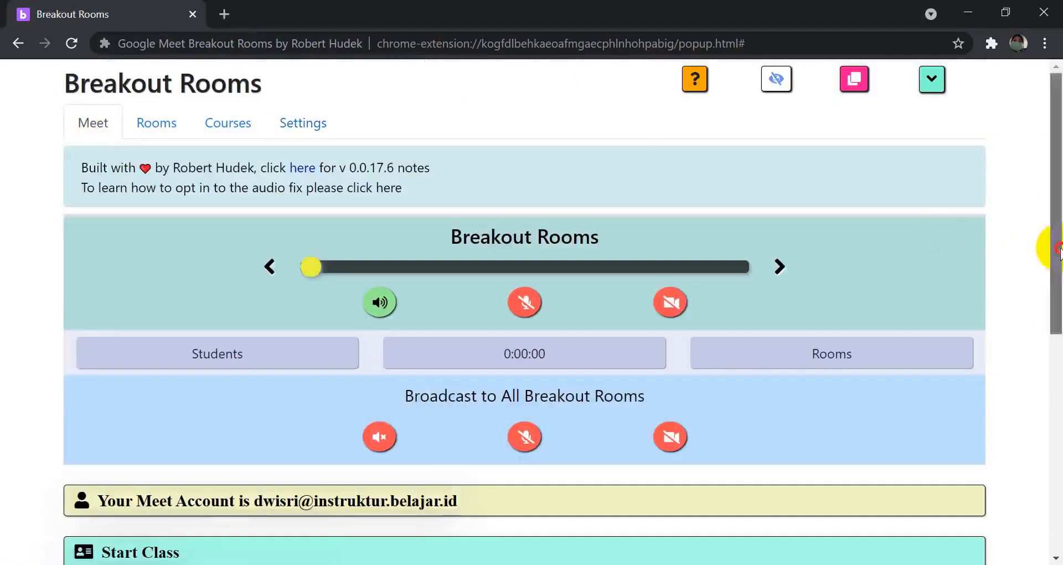
drag(1057, 252, 1059, 423)
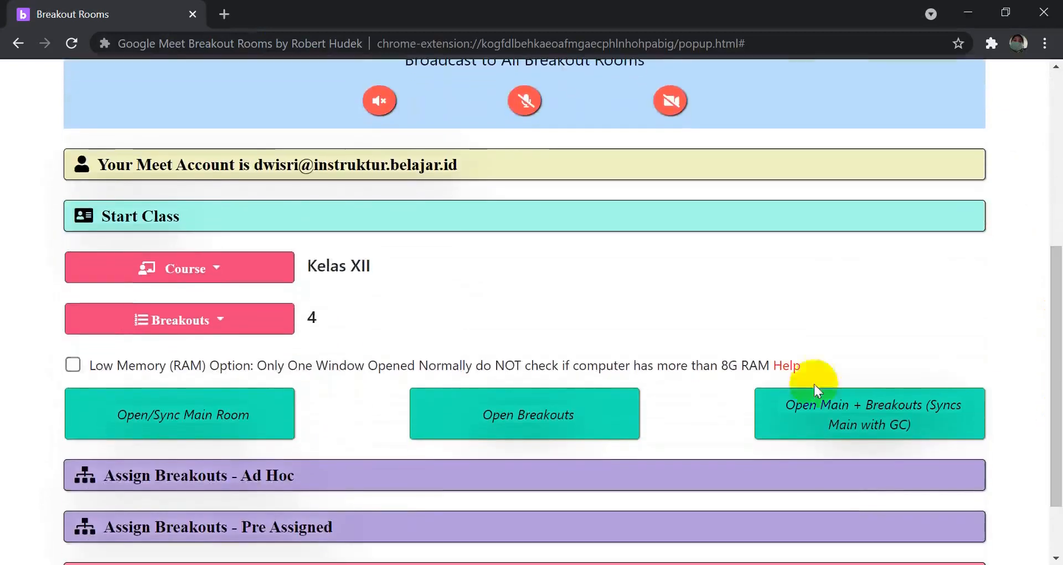
click(221, 320)
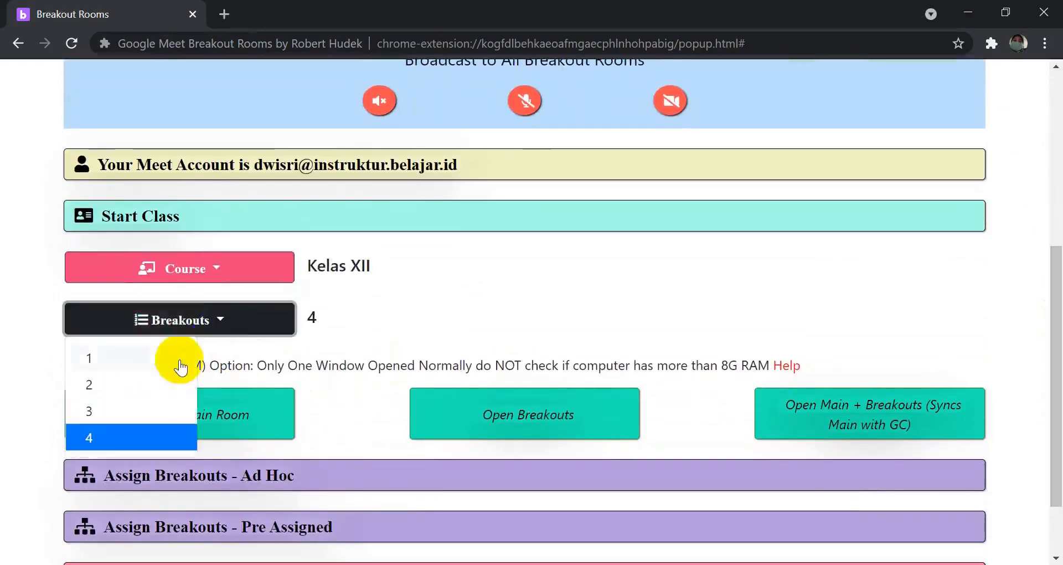
click(167, 387)
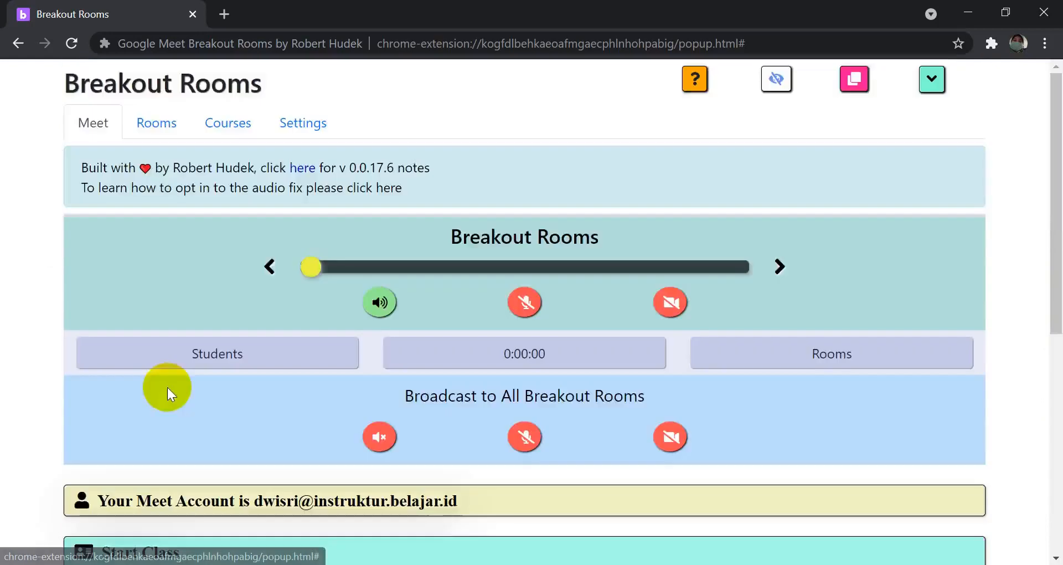
Open the main room together with the breakout rooms for Kelas XII.
drag(1058, 278, 1059, 499)
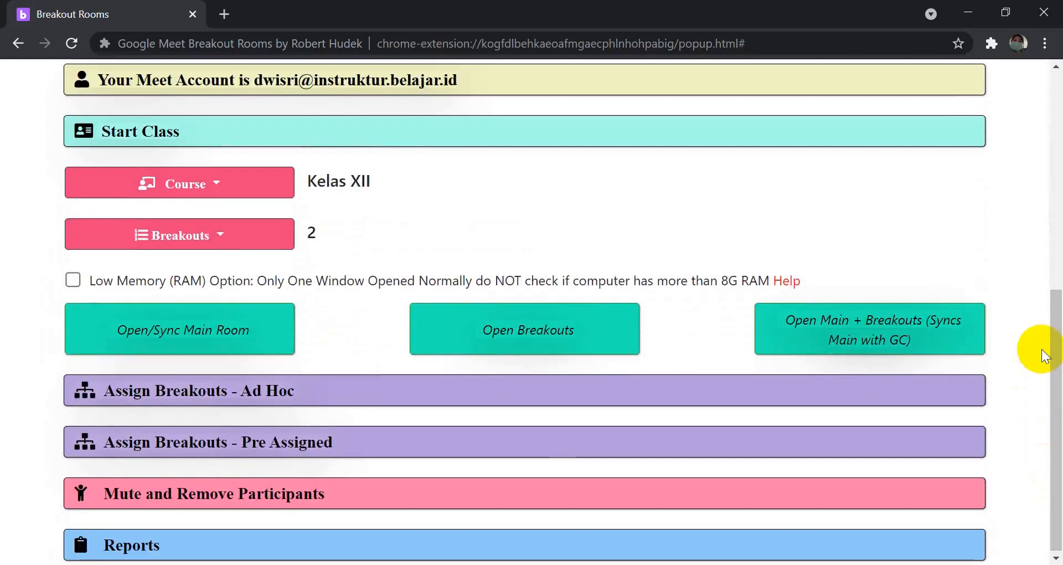
click(911, 337)
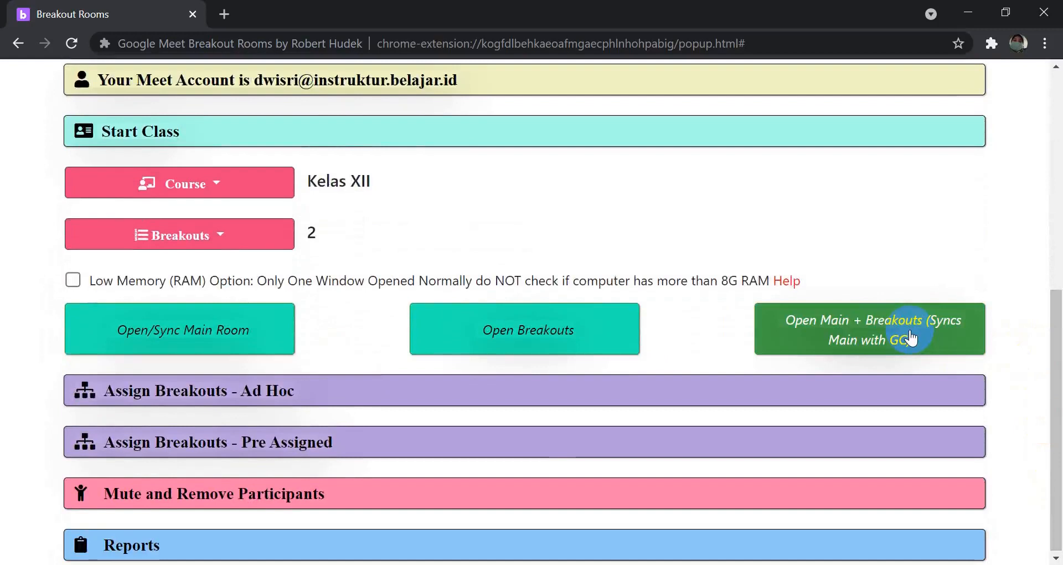
click(911, 338)
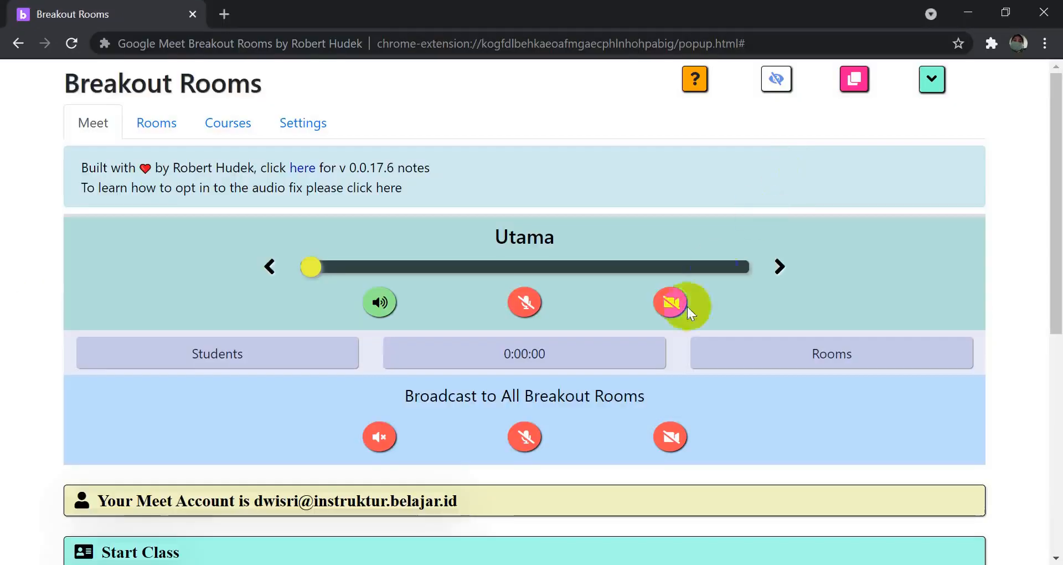
Switch to the Utama meeting window and allow Meet to use the microphone and camera and show notifications.
click(599, 356)
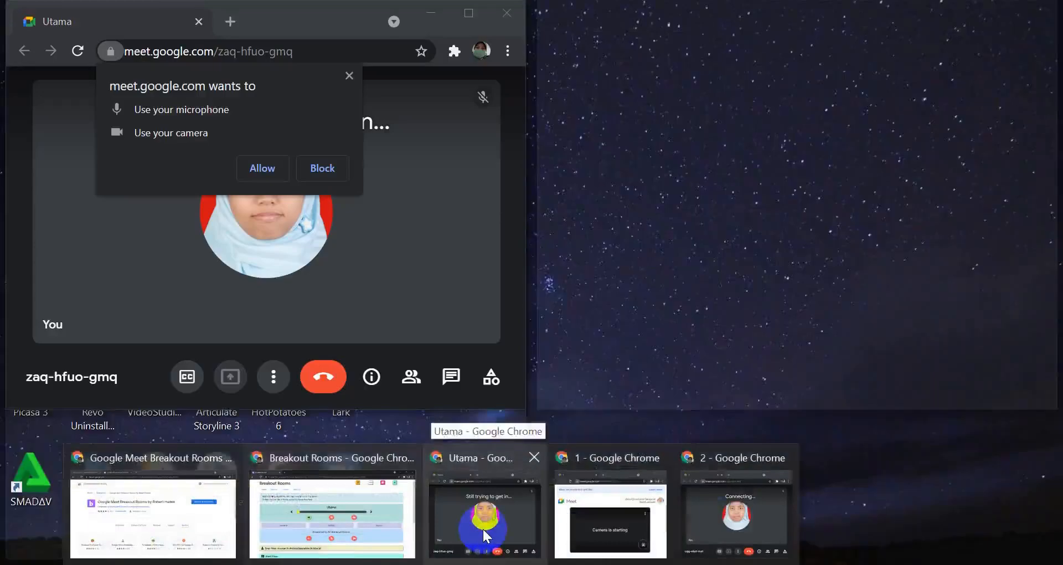
click(483, 527)
click(261, 173)
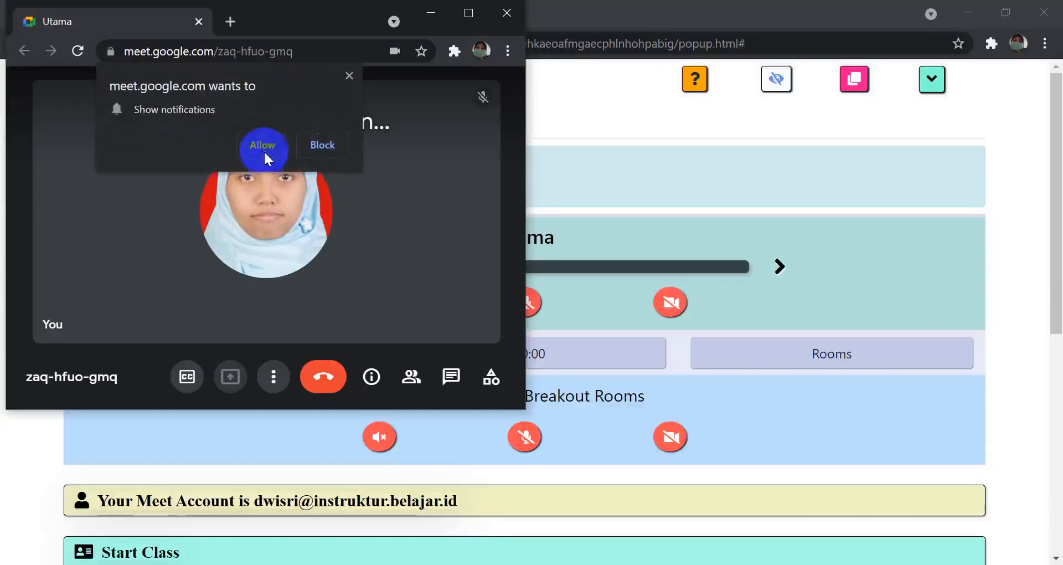
click(264, 136)
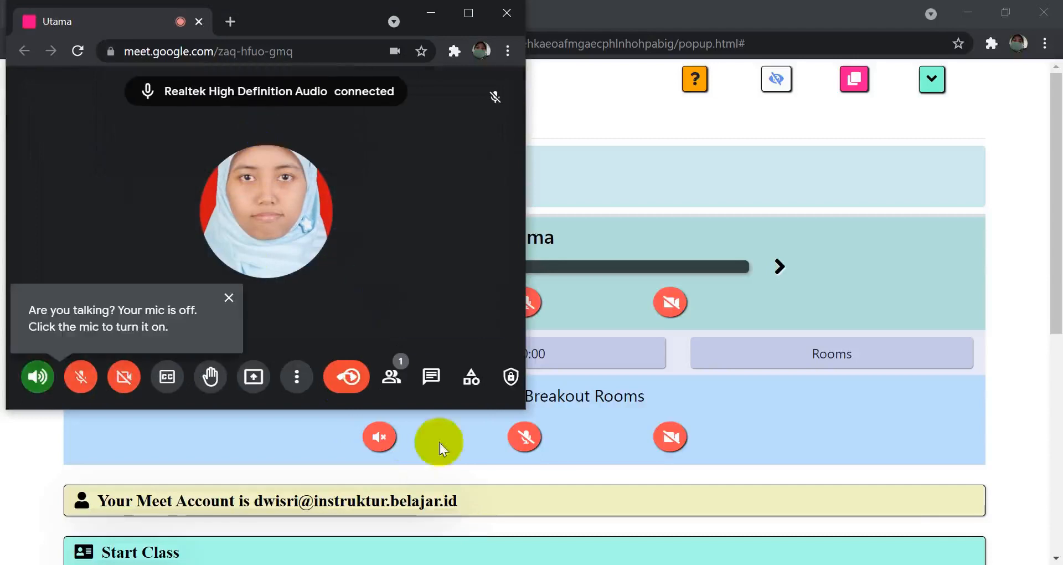
Grant Meet's permission requests in the room 1 window and turn its camera off.
mouse_move(432, 564)
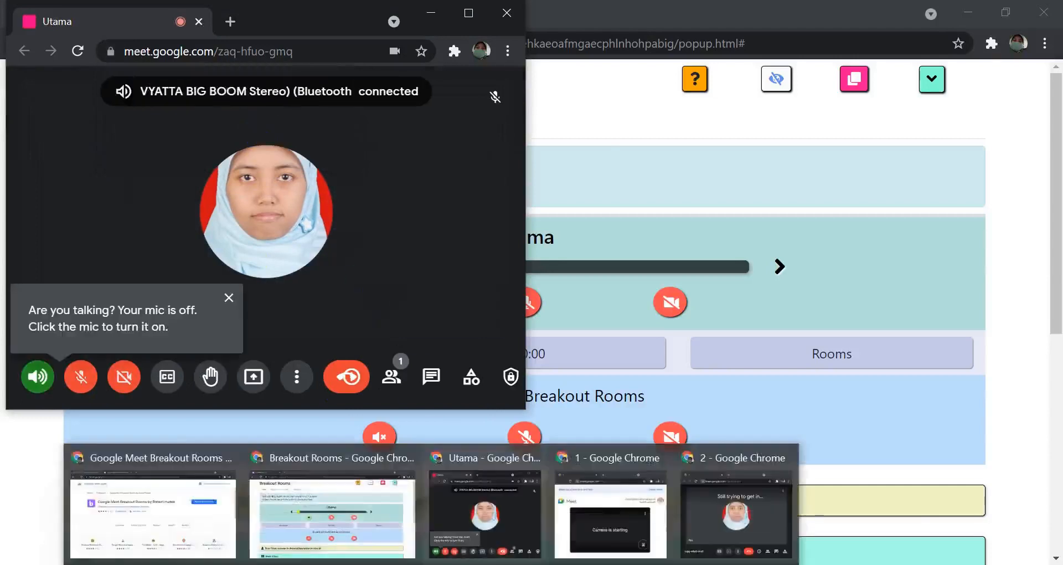
click(601, 522)
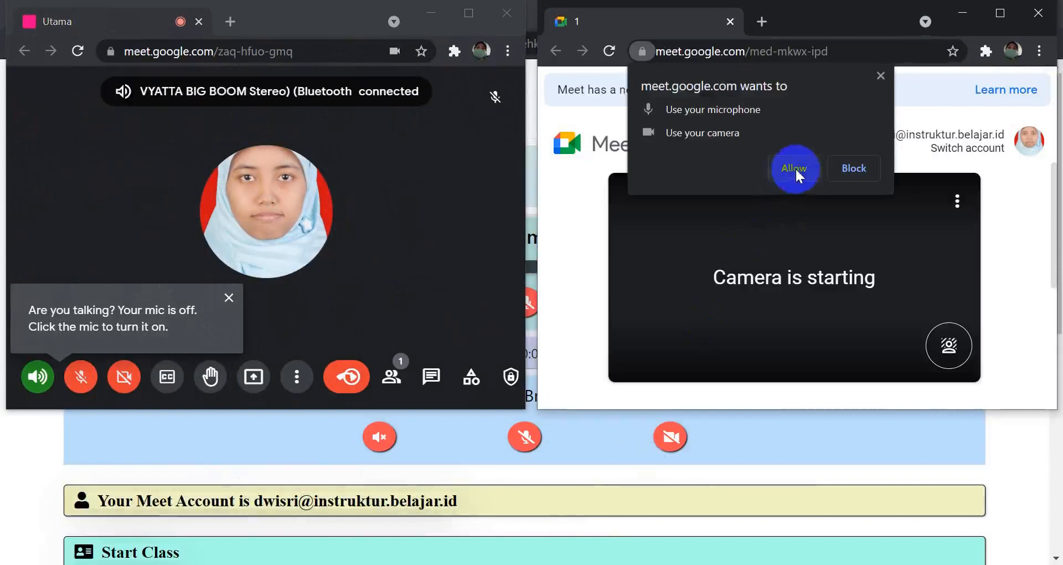
click(795, 167)
click(796, 147)
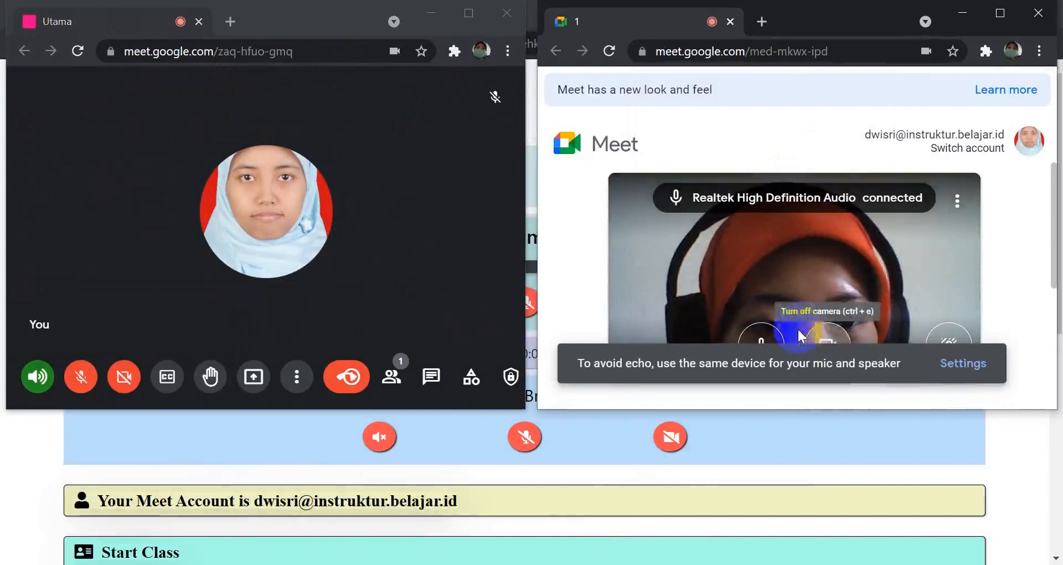
click(820, 338)
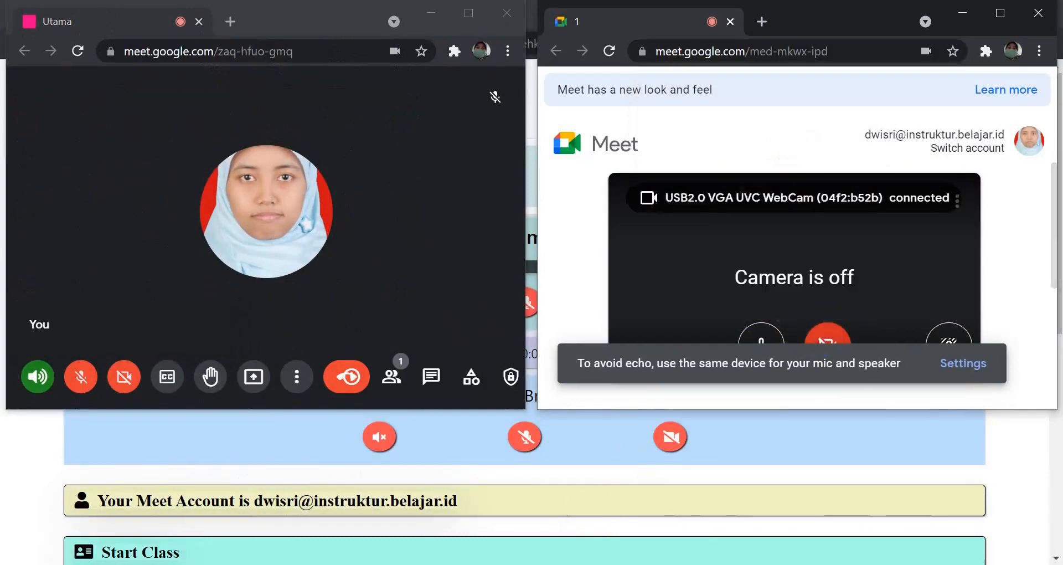
Bring the room 2 window and the main Utama window to the front to check both meetings.
click(451, 550)
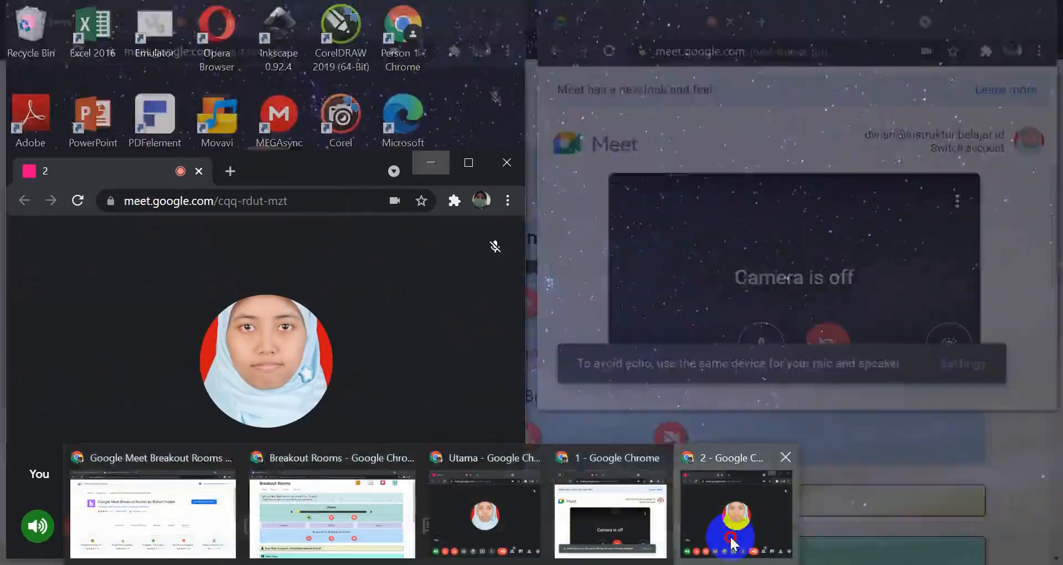
click(731, 544)
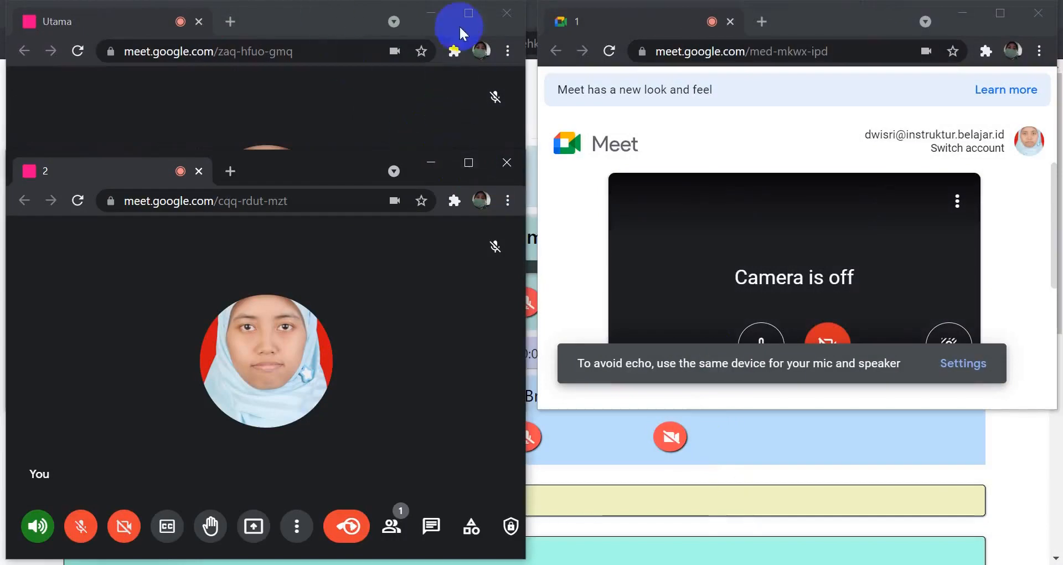
click(143, 27)
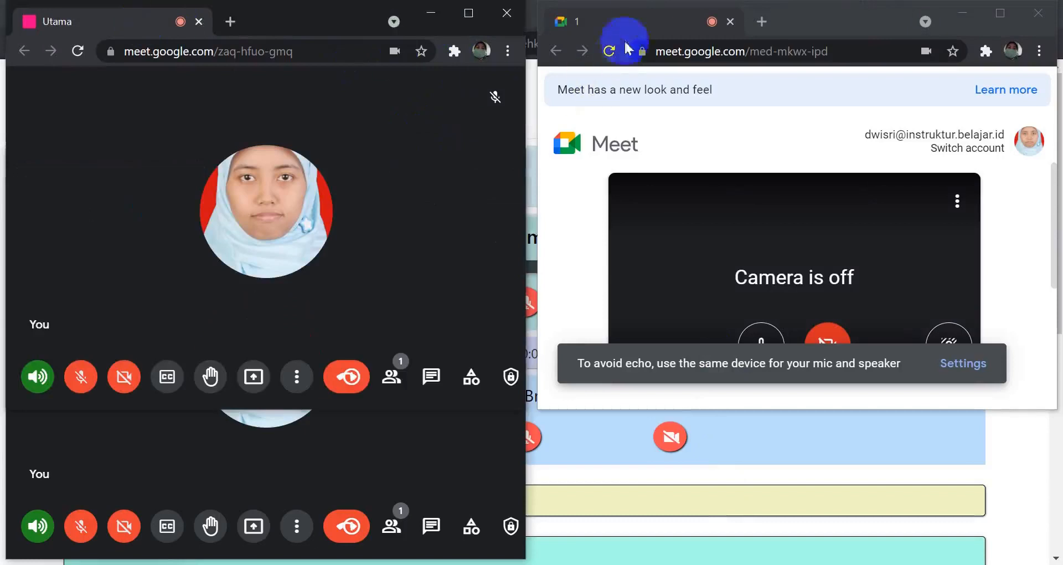
Join the room 1 meeting from its waiting screen.
click(624, 25)
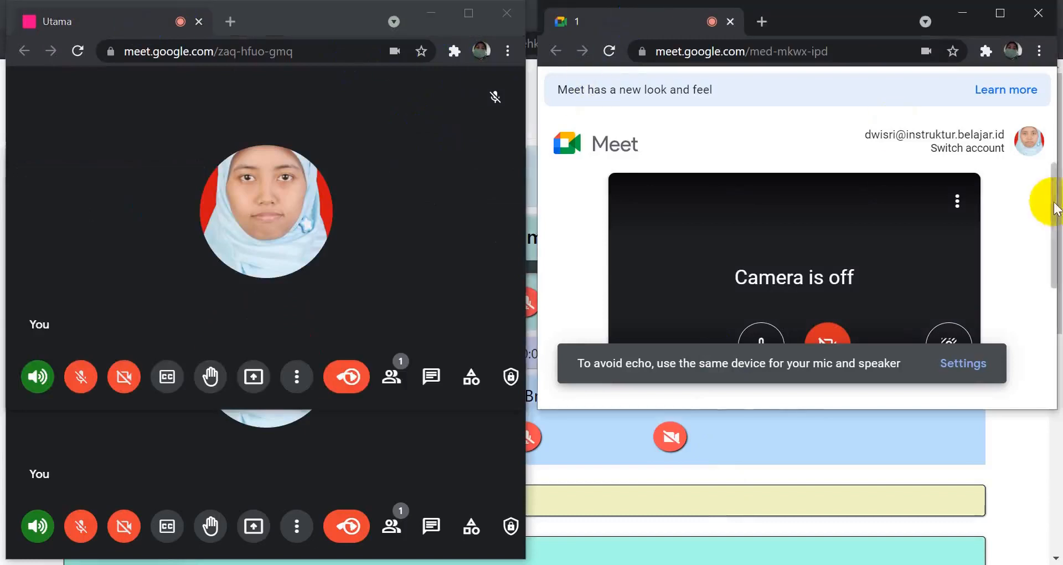
drag(1052, 197, 1055, 307)
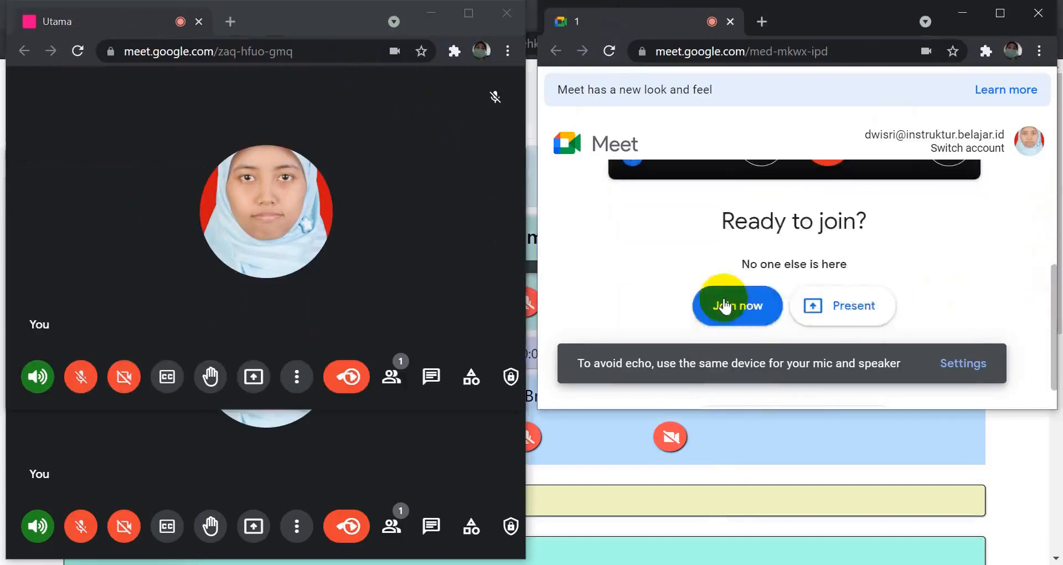
click(724, 304)
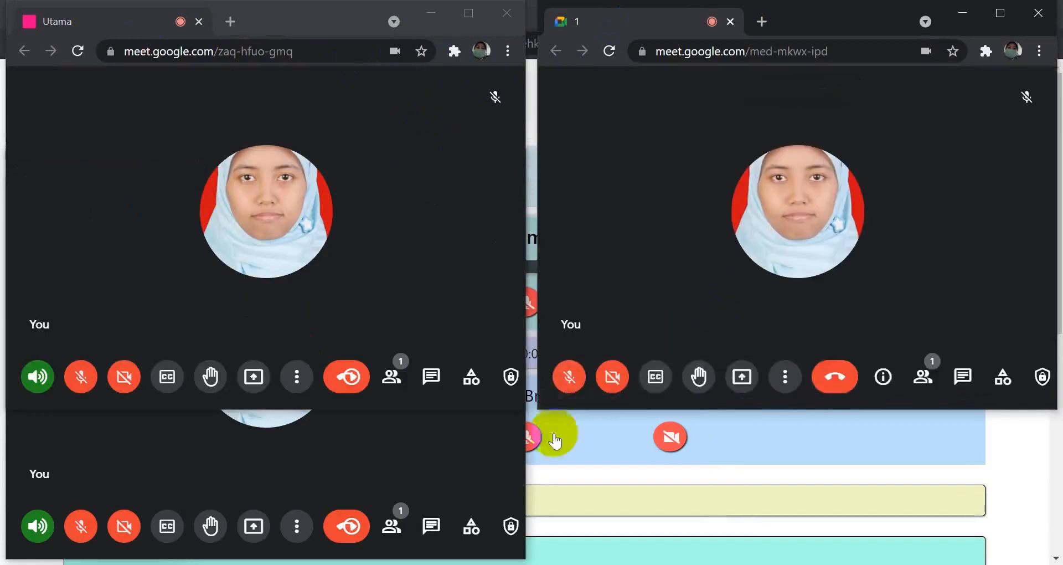
Return to the Breakout Rooms control page and examine its class start, breakout assignment, participant and report sections.
click(497, 454)
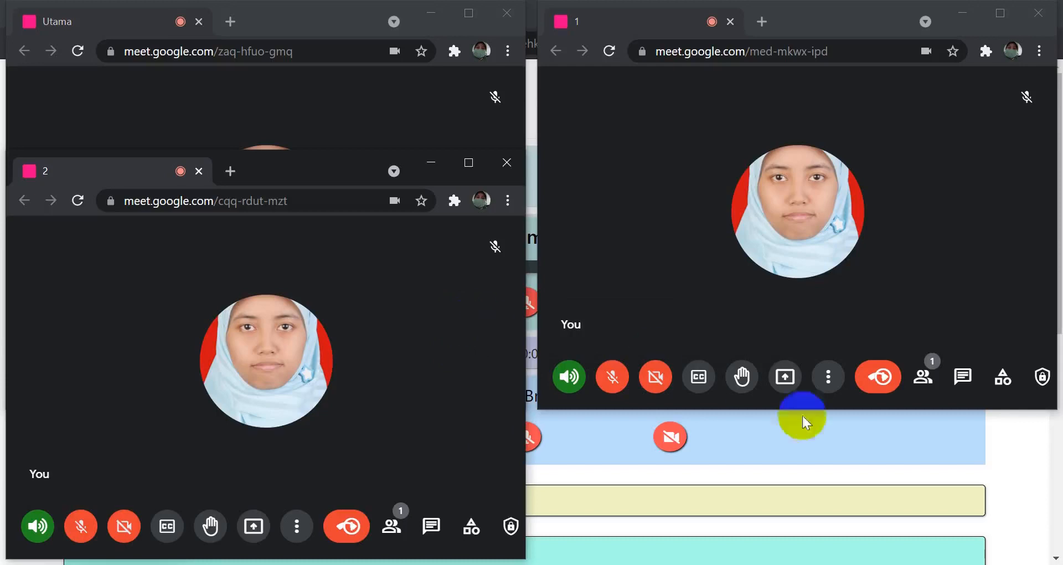
click(1008, 459)
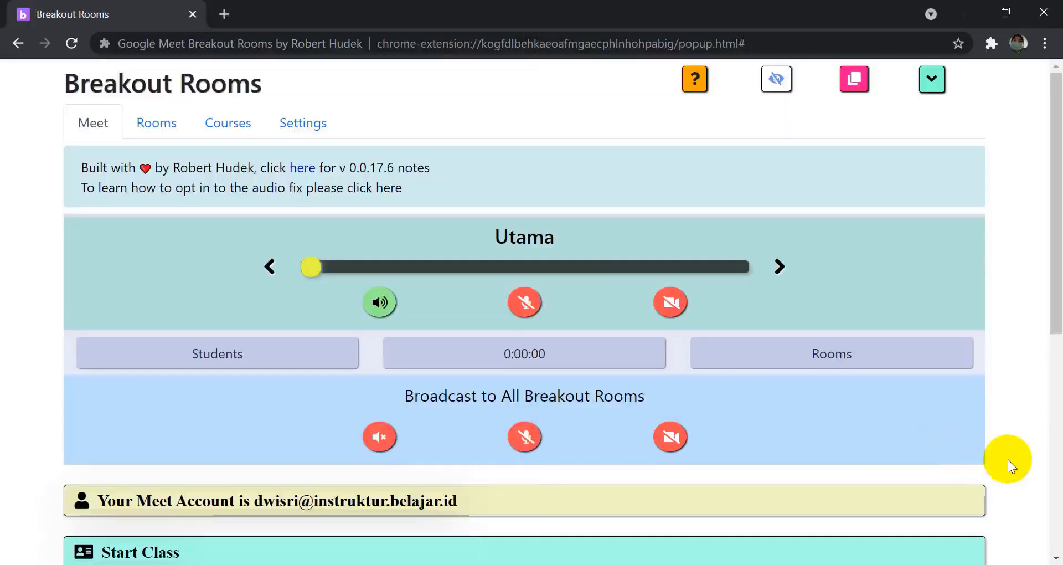
drag(1057, 309, 1059, 472)
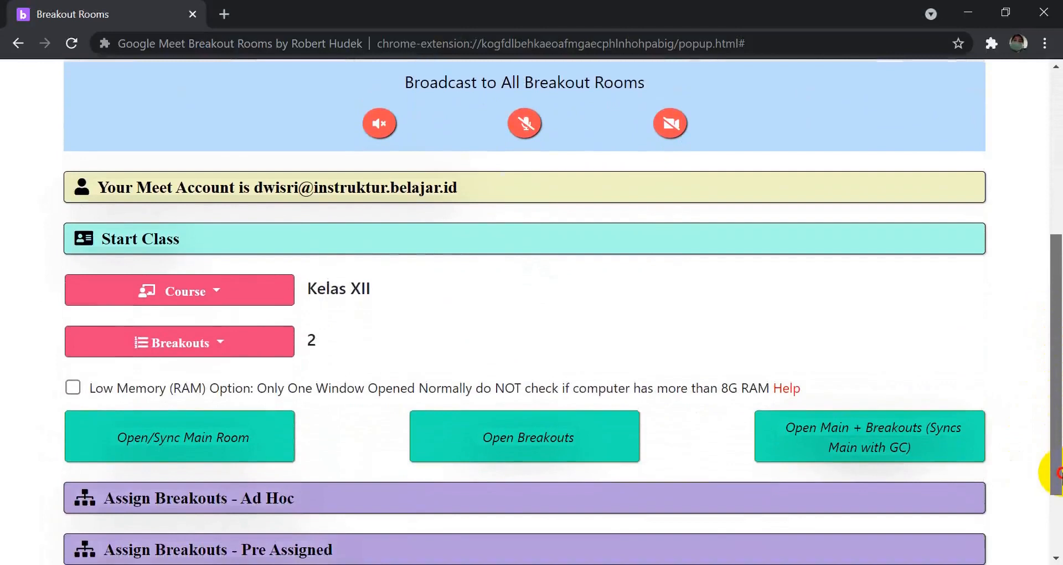
drag(1059, 472, 1059, 474)
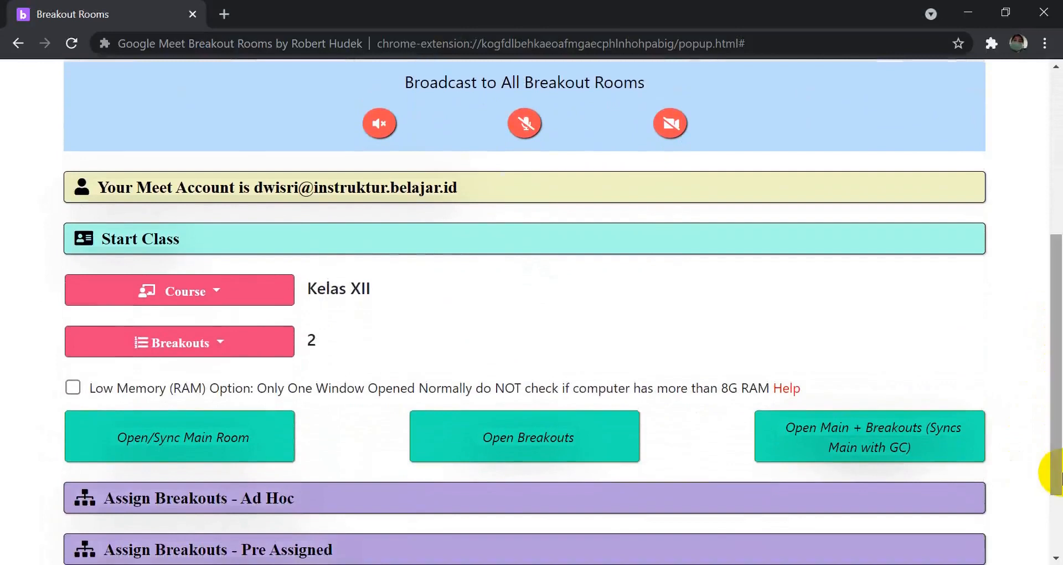
drag(1059, 473, 1058, 522)
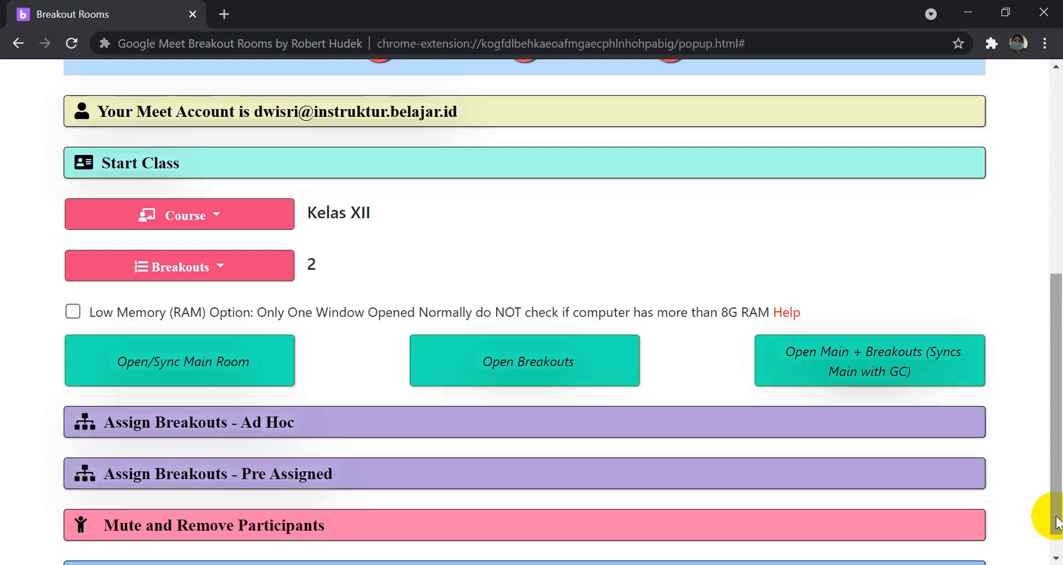
drag(1058, 523, 1053, 530)
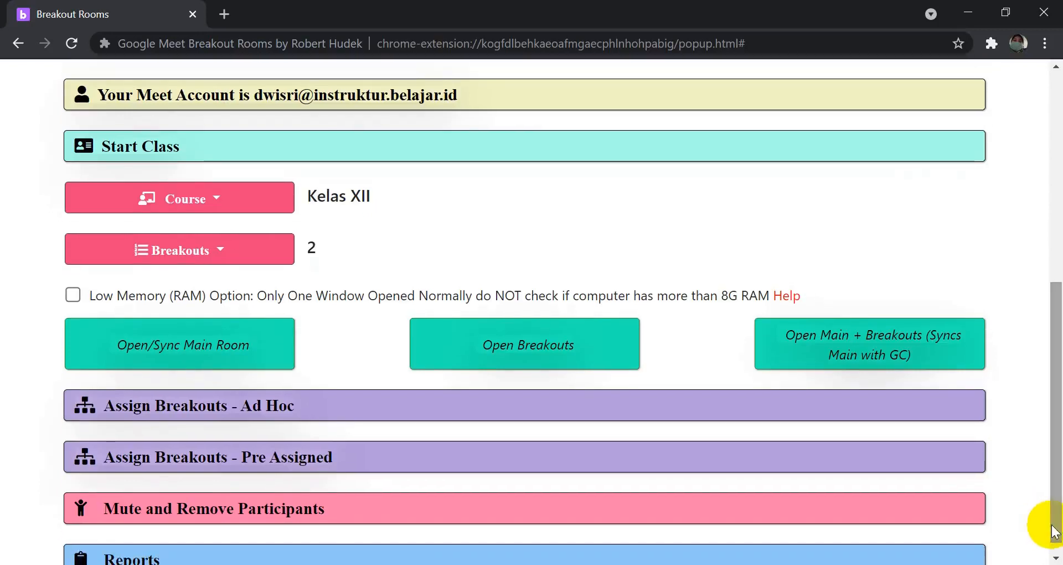
drag(1056, 531, 1056, 531)
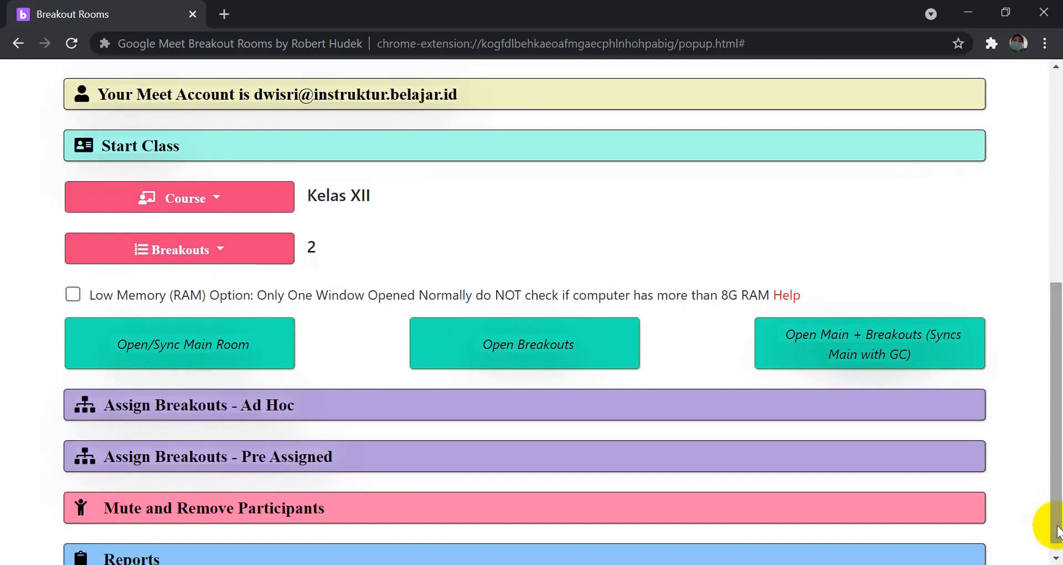
drag(1058, 530, 1050, 313)
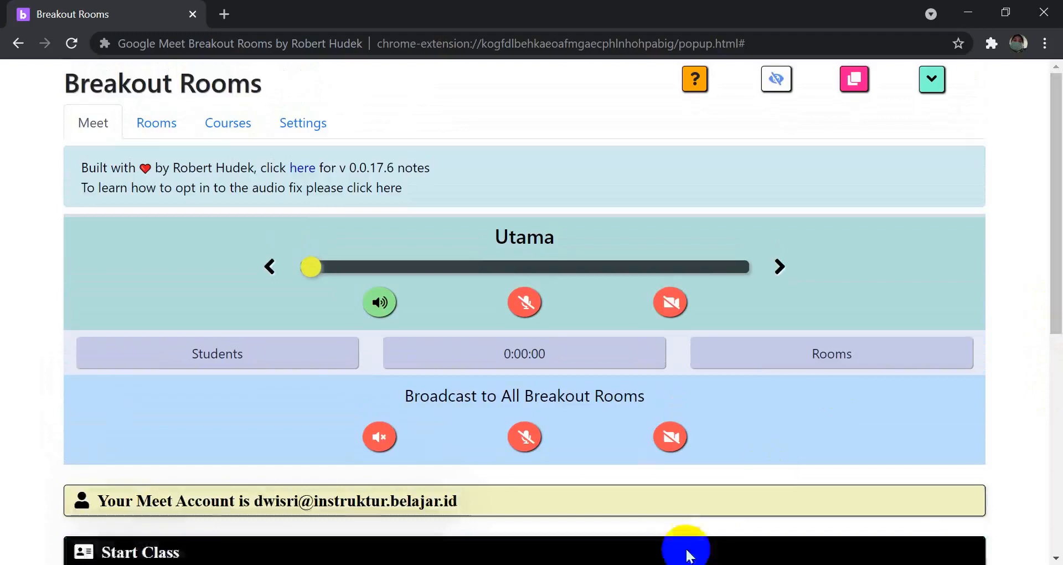
click(698, 513)
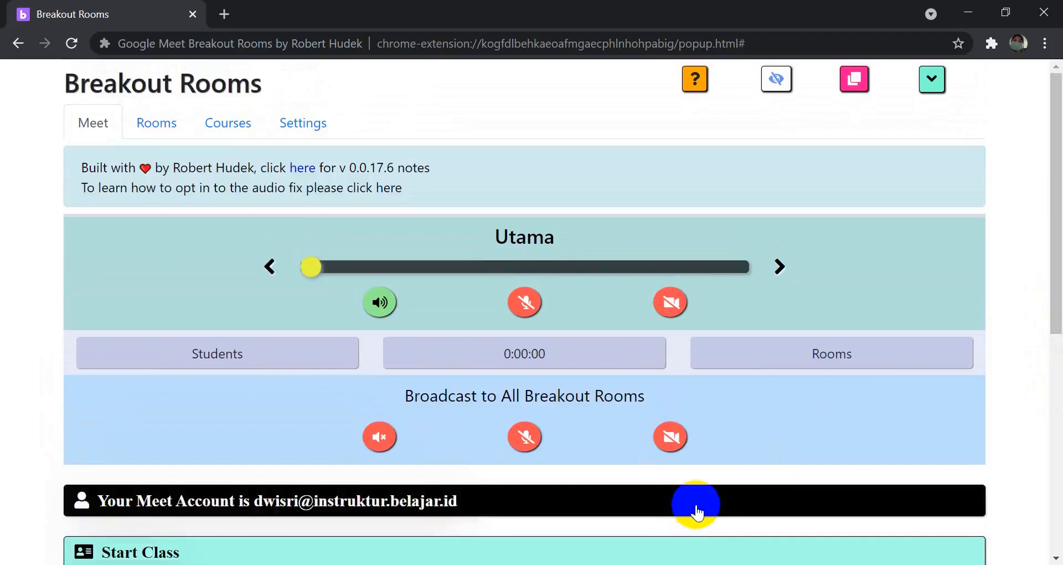
click(457, 546)
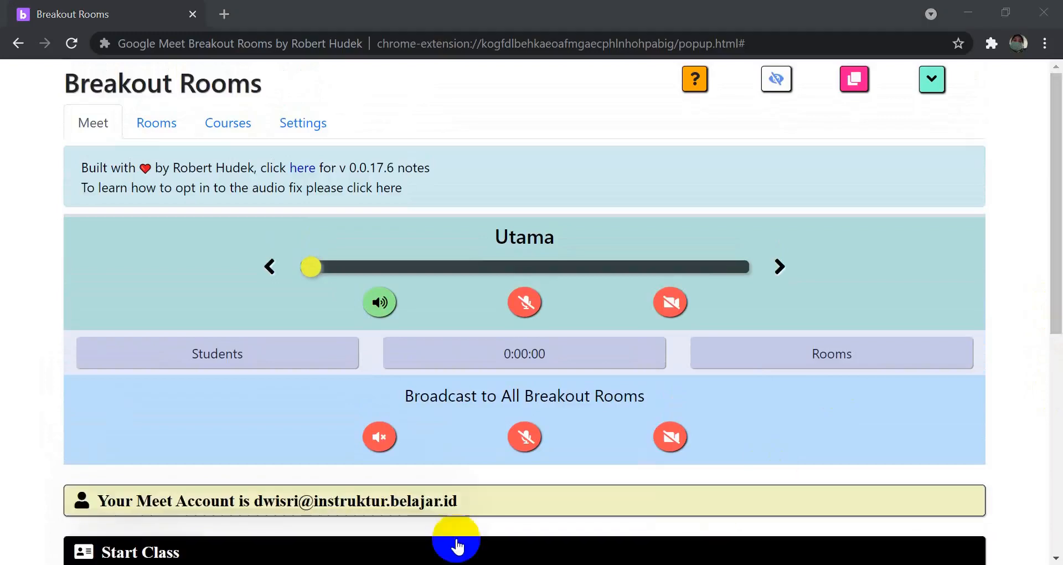